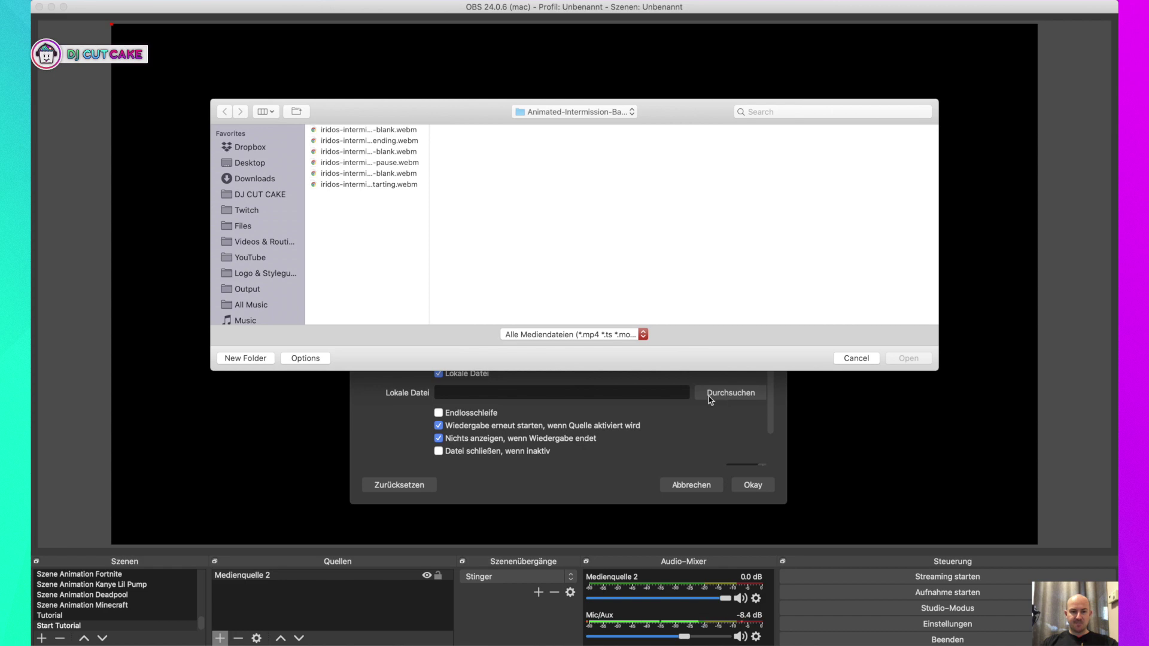
Load iridos-intermission-starting-blank.webm from the Animated-Intermission-Banner folder in Files as the media source's local file and confirm its properties.
click(249, 228)
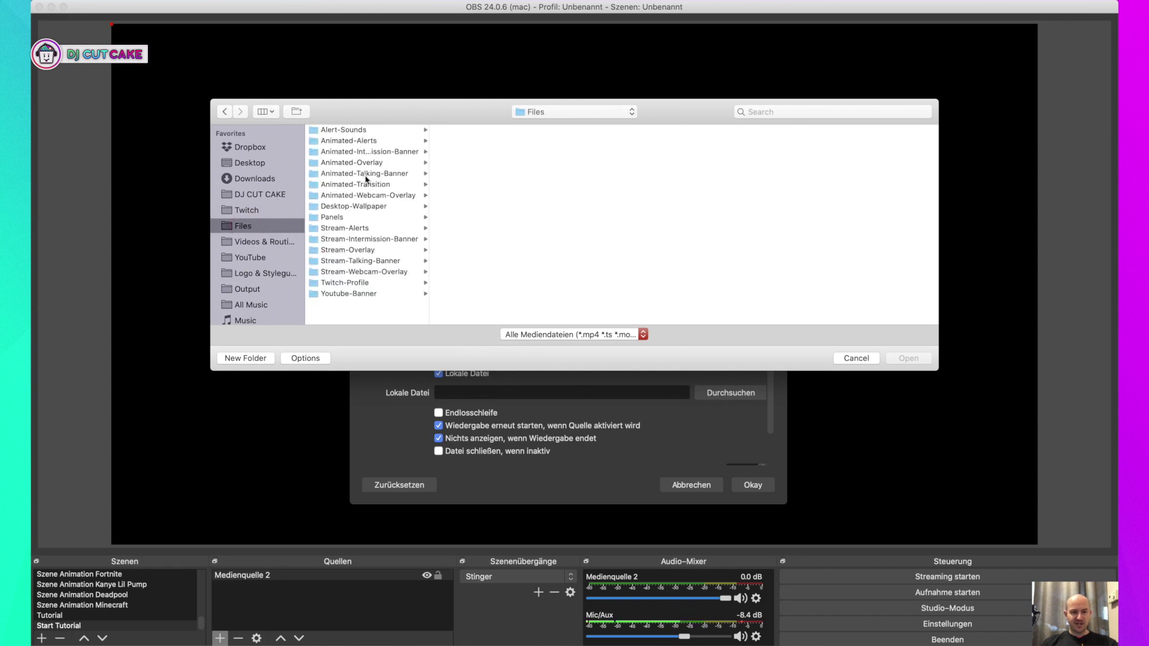
click(363, 153)
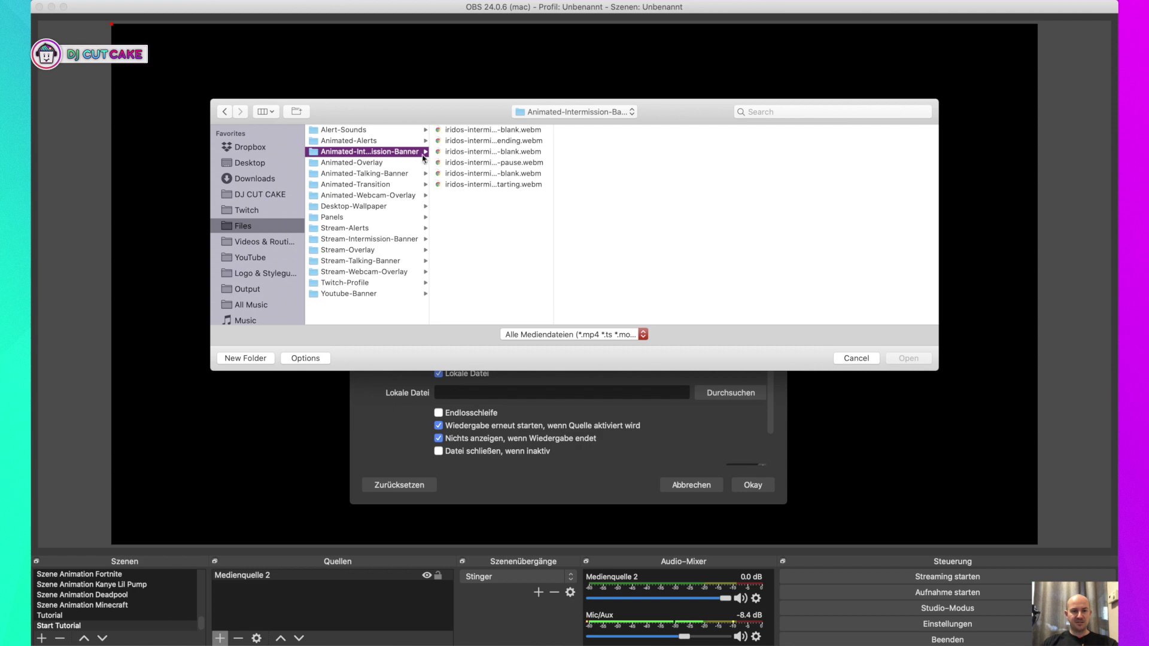
drag(429, 151, 496, 151)
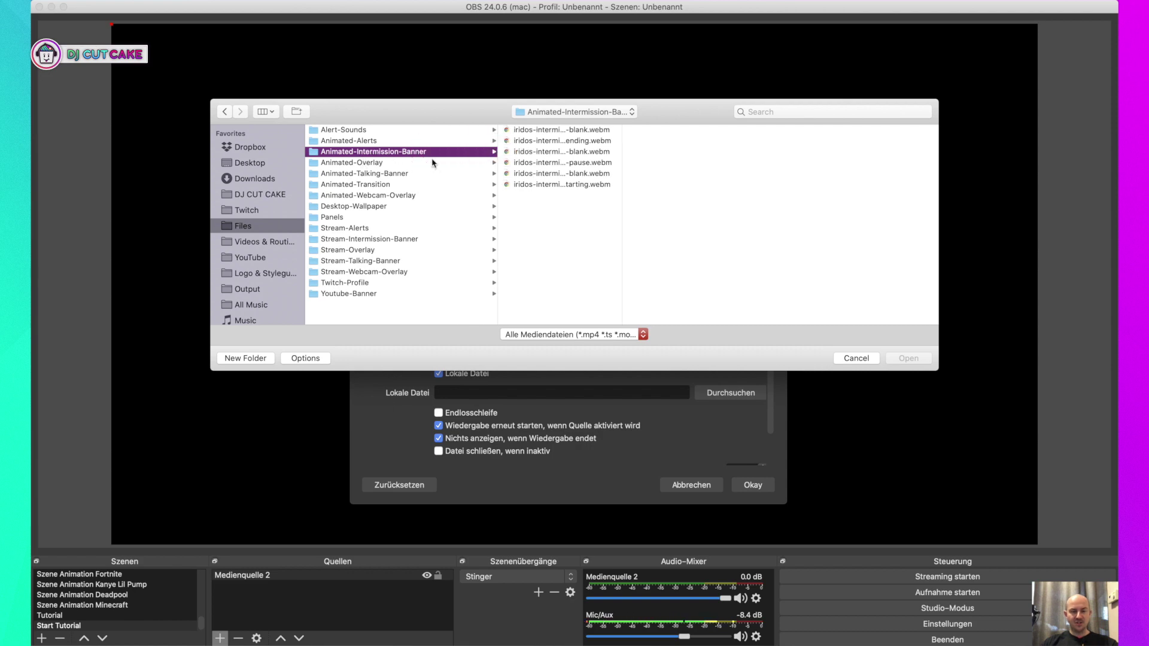
drag(622, 143, 784, 137)
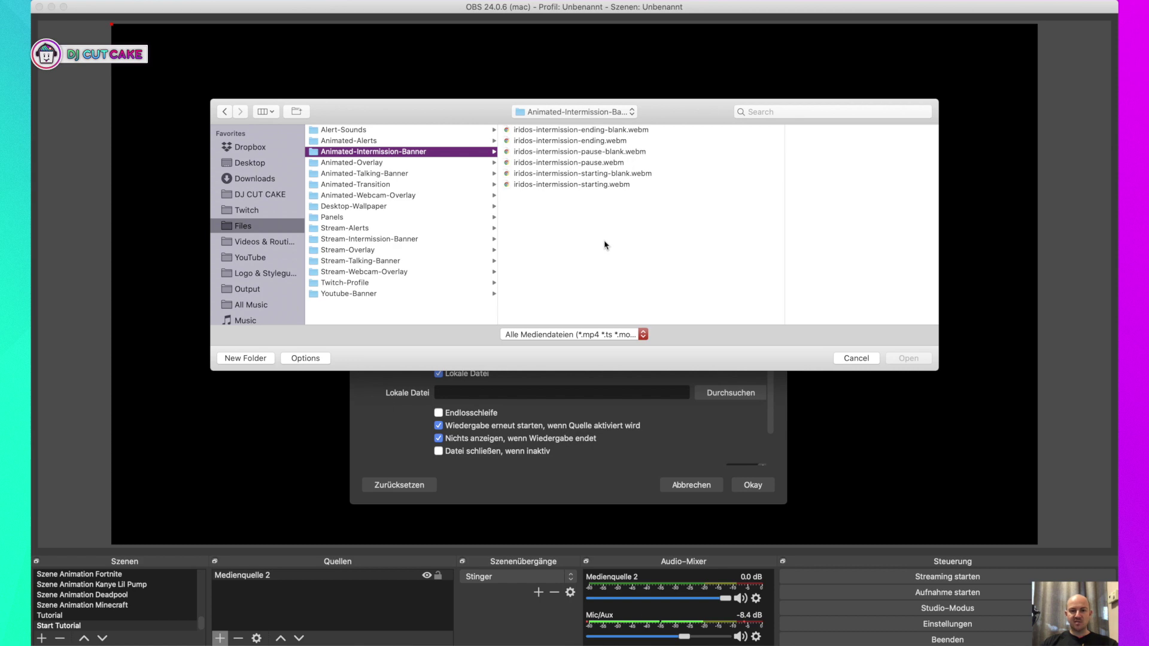
click(603, 175)
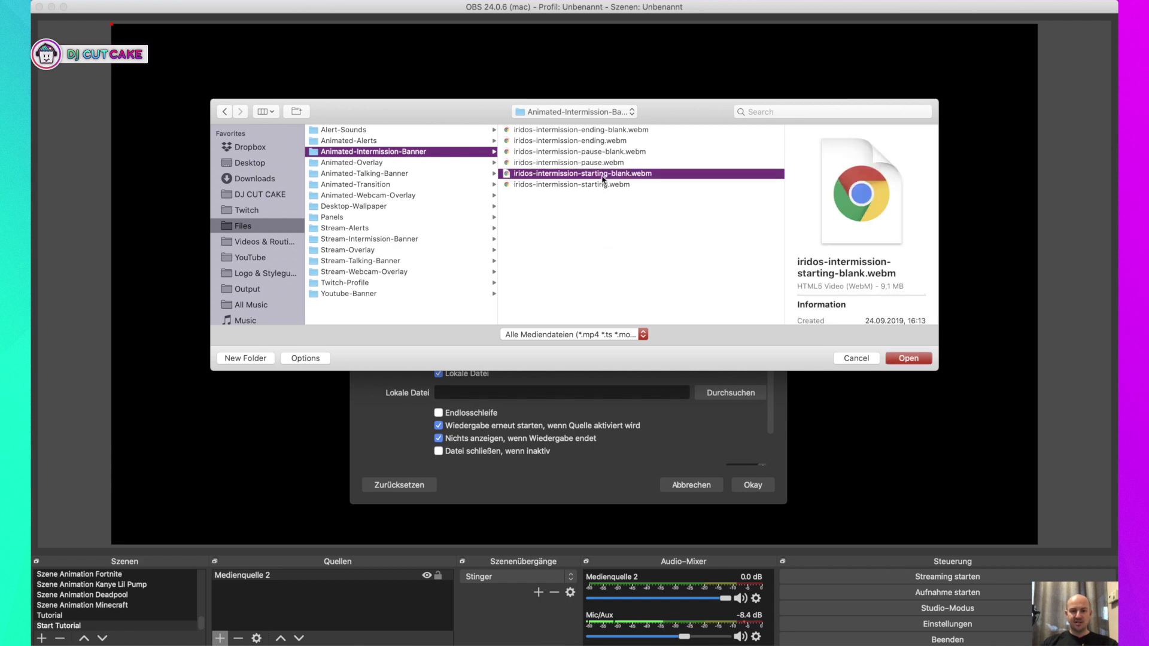
click(888, 362)
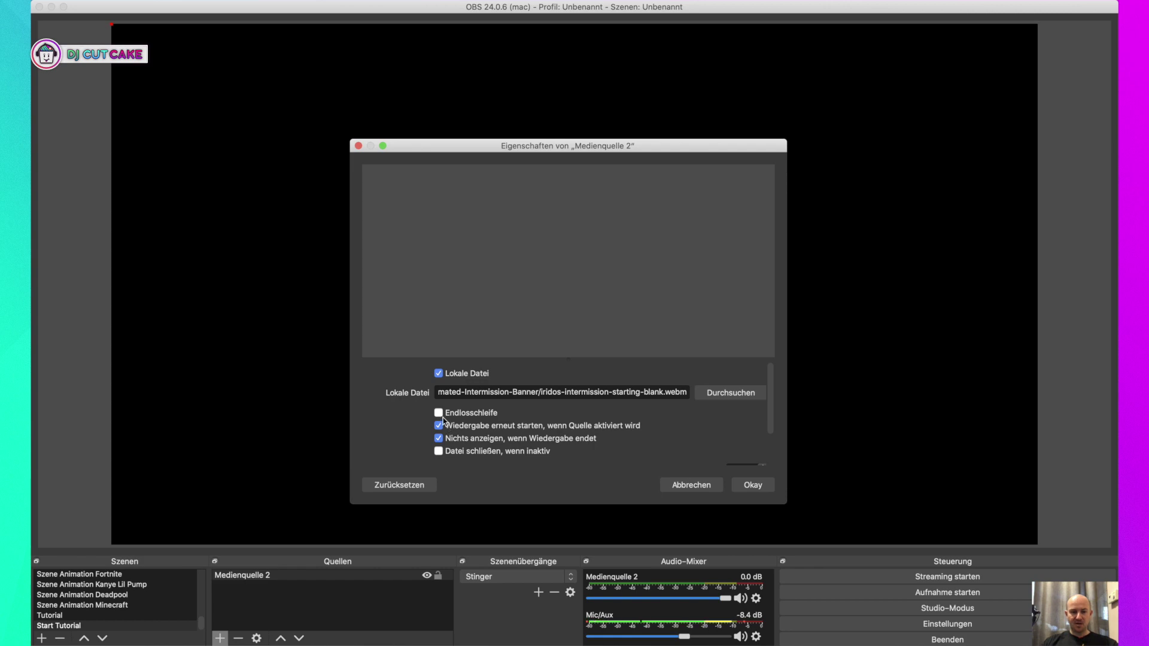
click(755, 487)
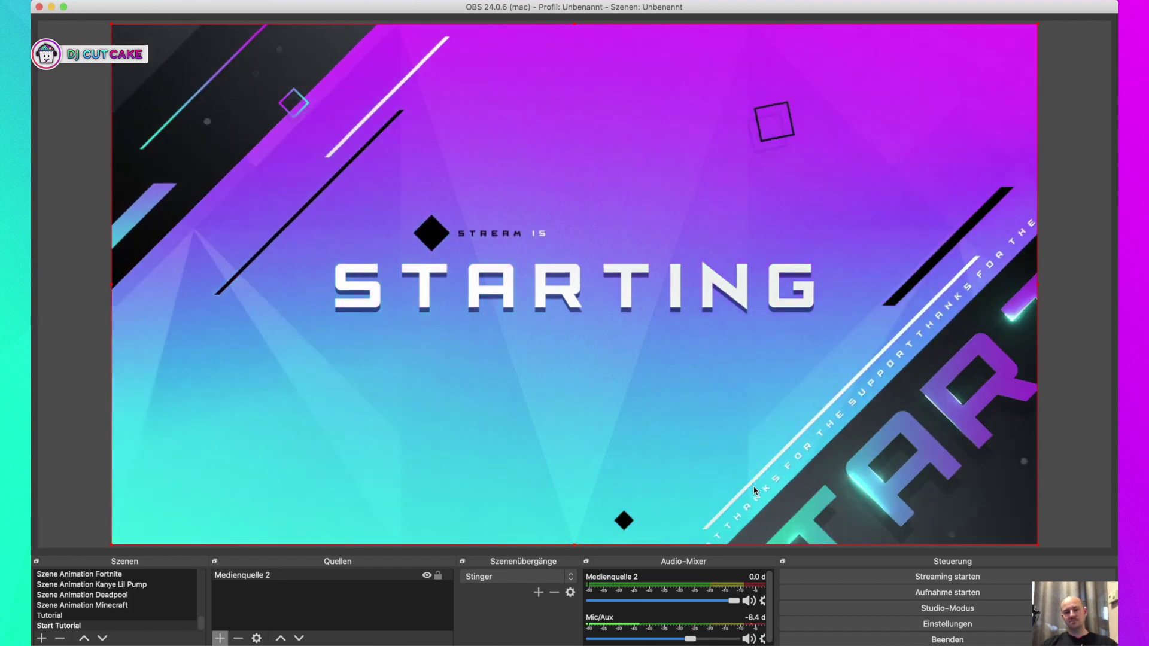
Add a second media source to the Start Tutorial scene using iridos-intermission-starting.webm, with looping (Endlosschleife) enabled.
click(220, 639)
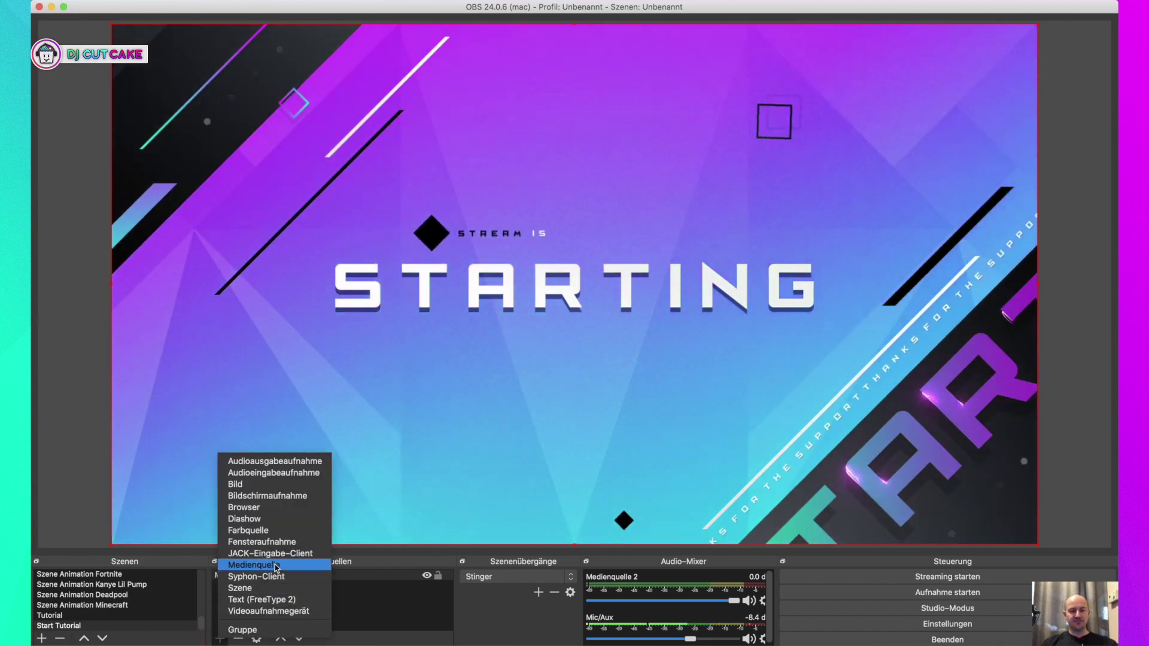
click(254, 565)
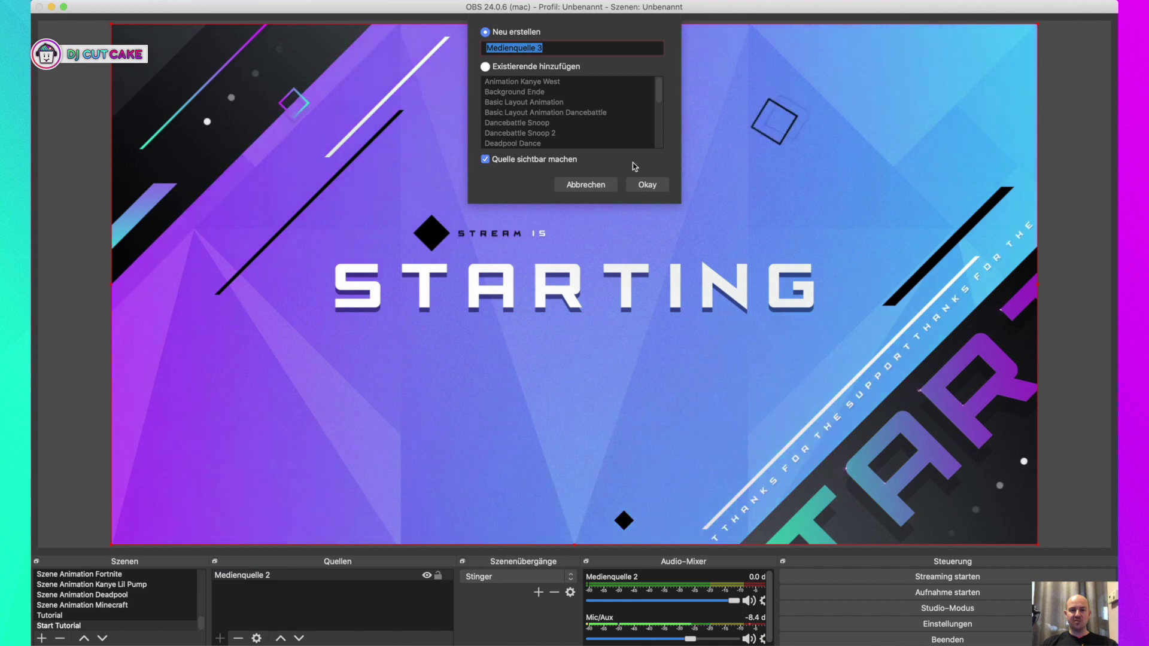
click(646, 185)
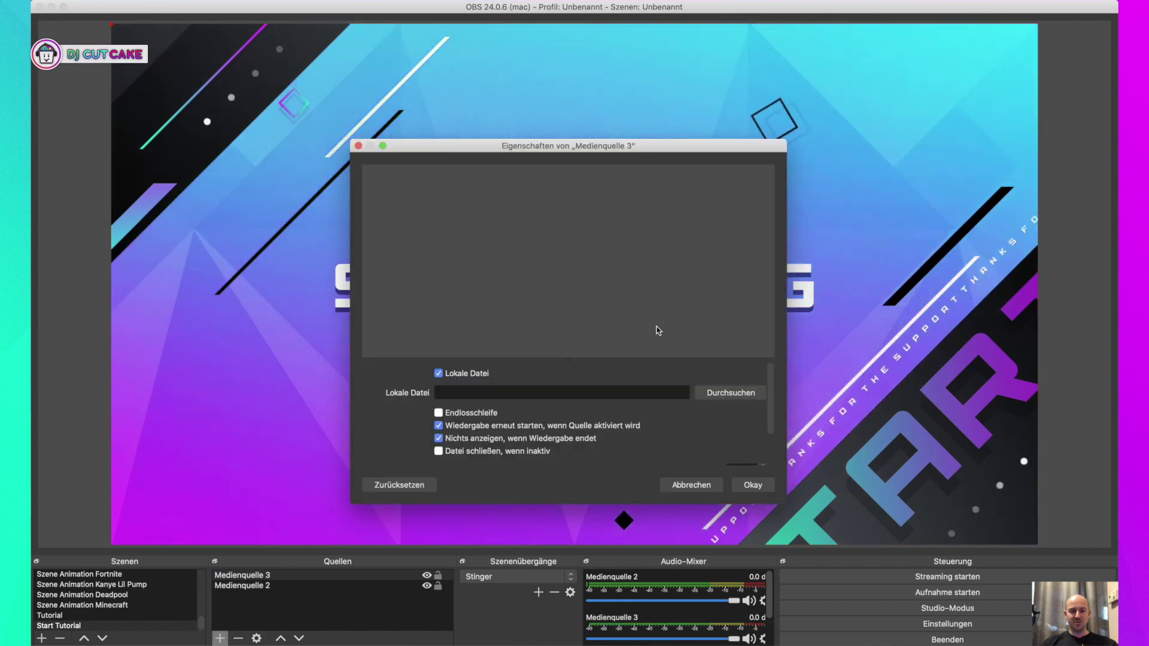
click(726, 392)
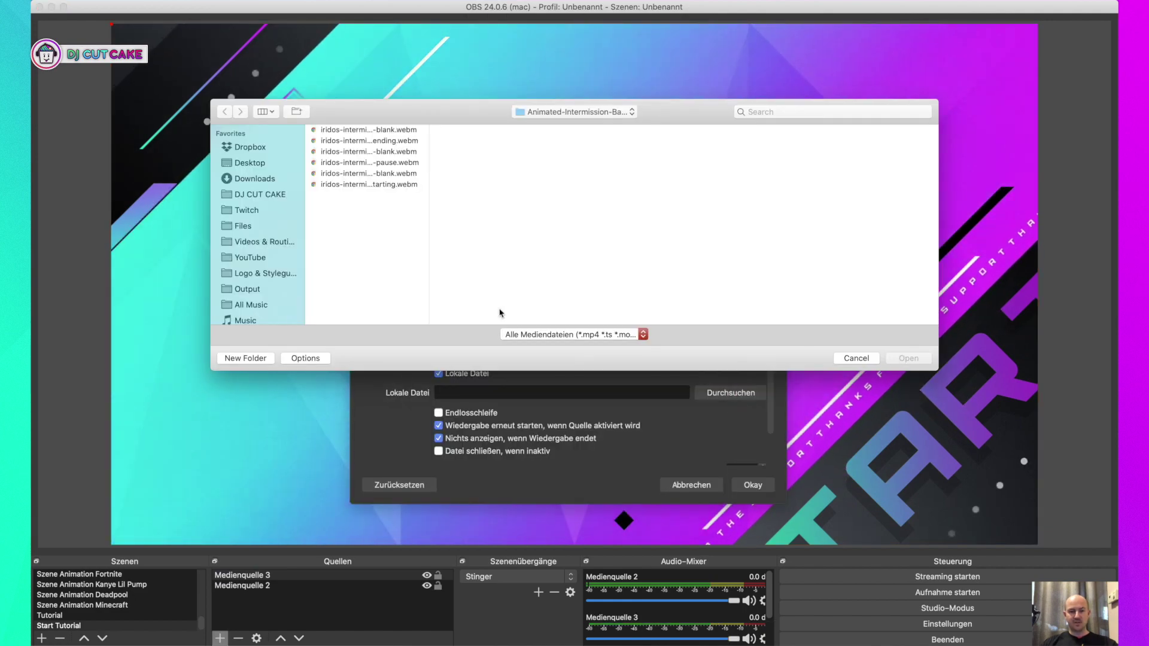
drag(428, 209, 511, 198)
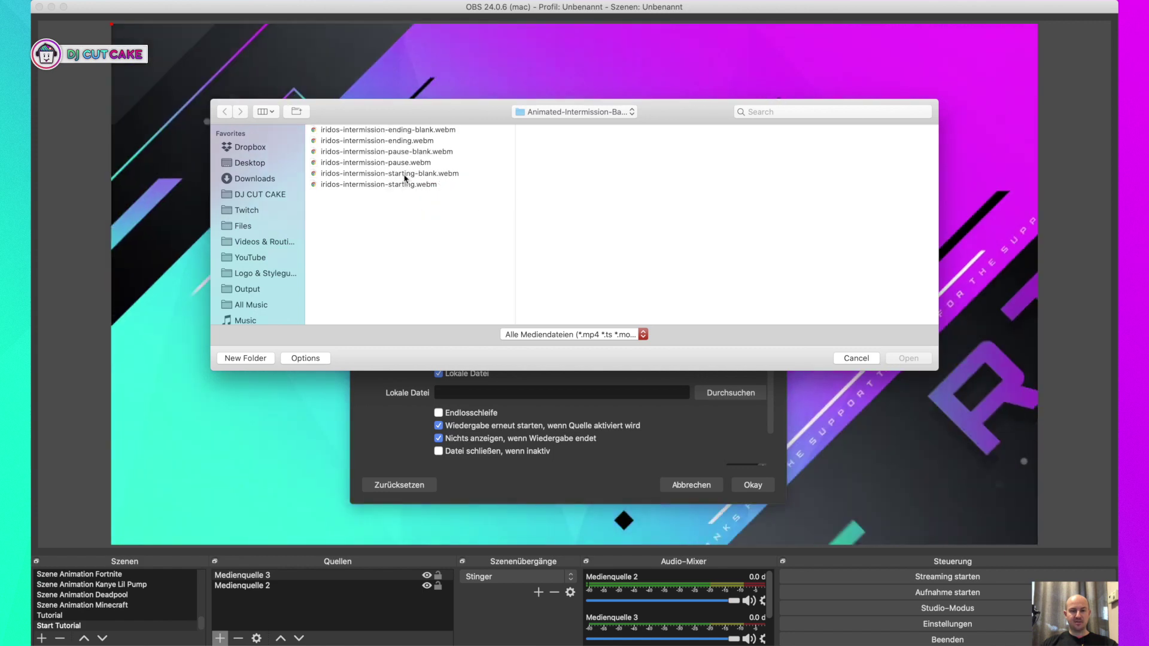
click(405, 185)
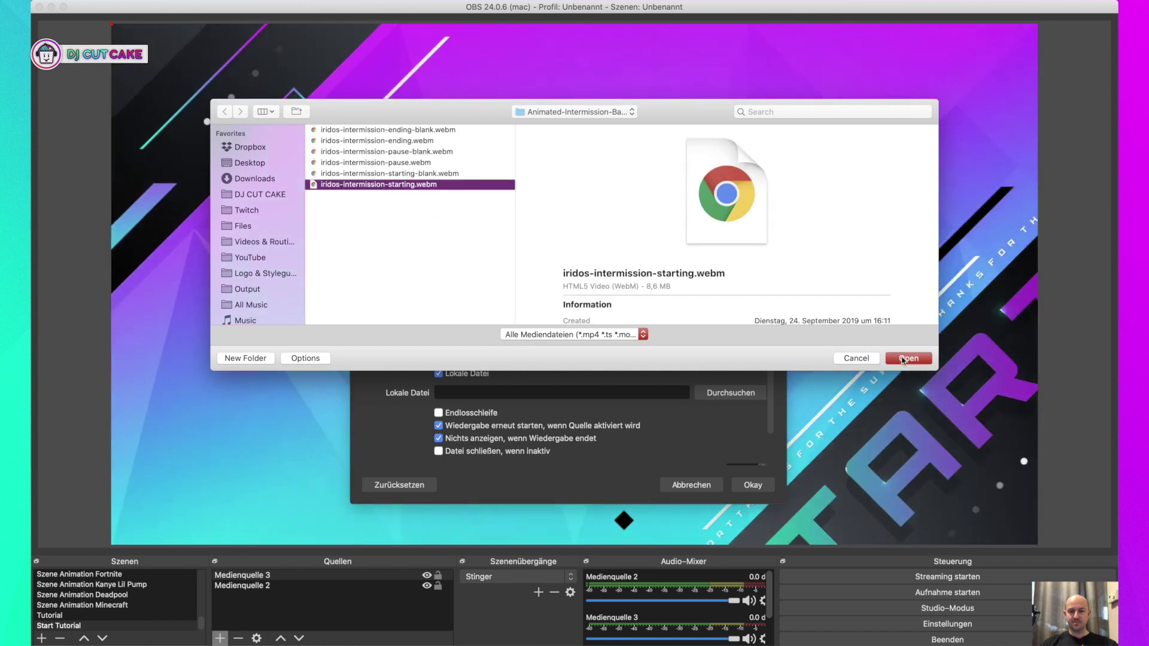
key(Return)
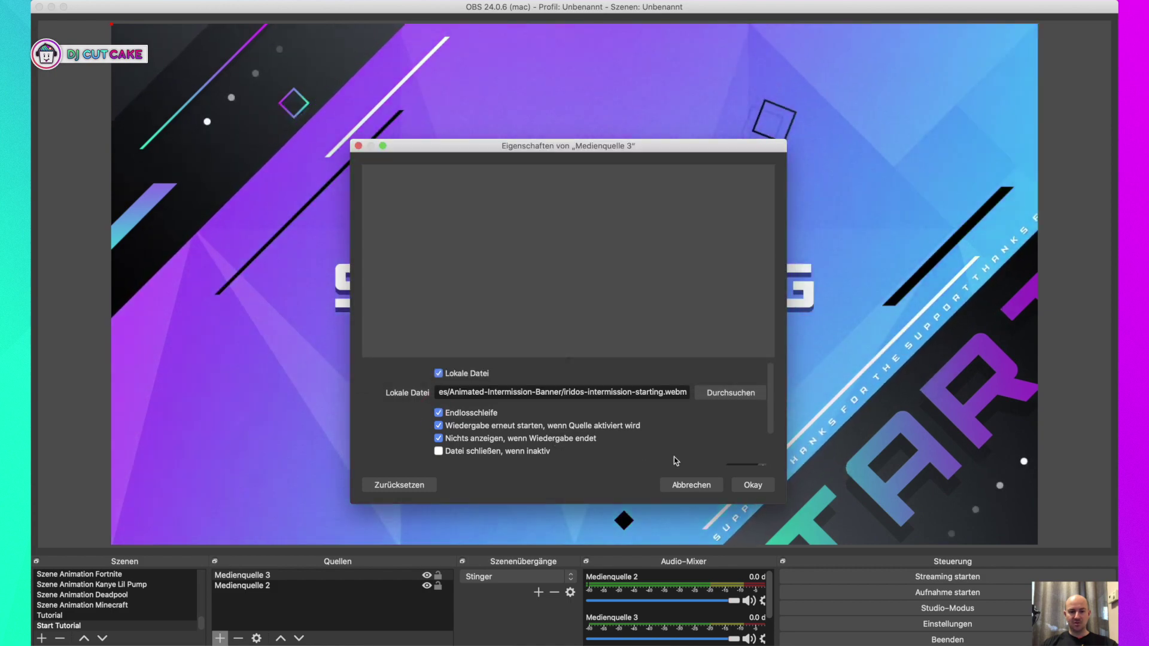
click(753, 486)
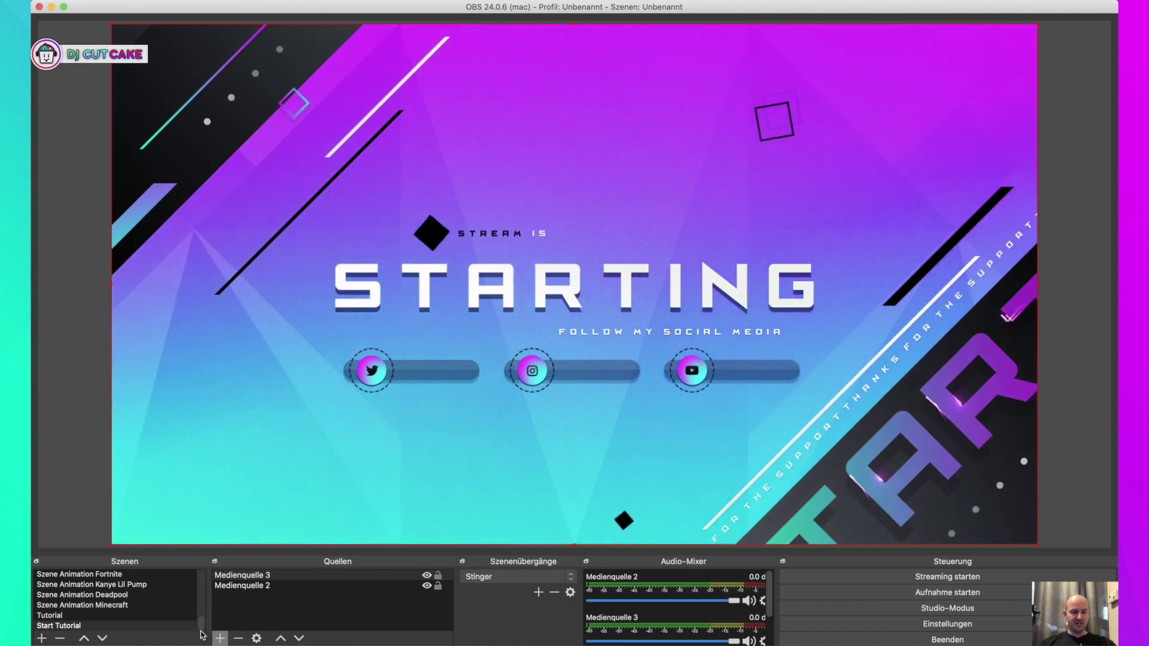
Show the existing Start scene to examine its customised starting layout.
scroll(150, 604, up, 5)
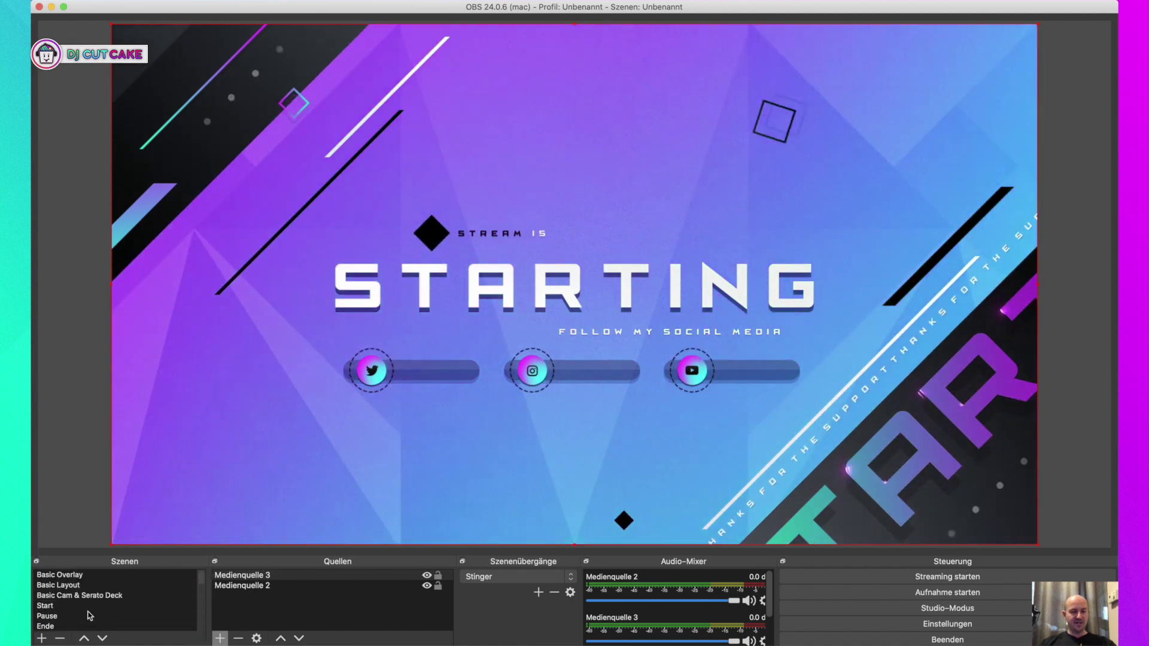
click(90, 606)
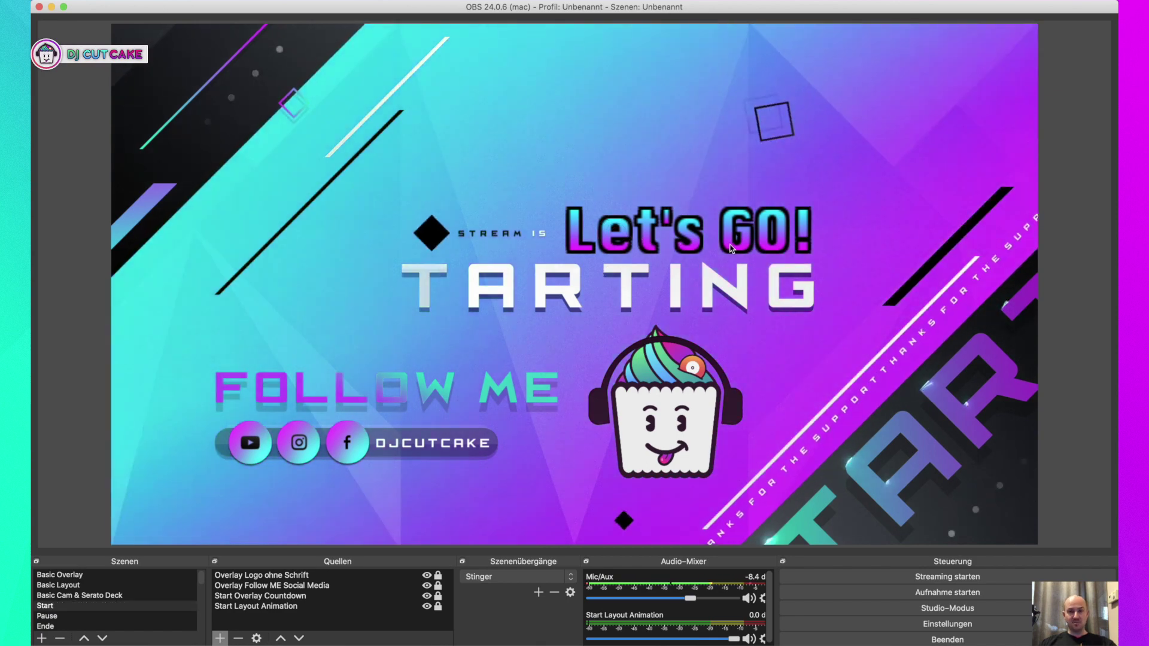
click(731, 248)
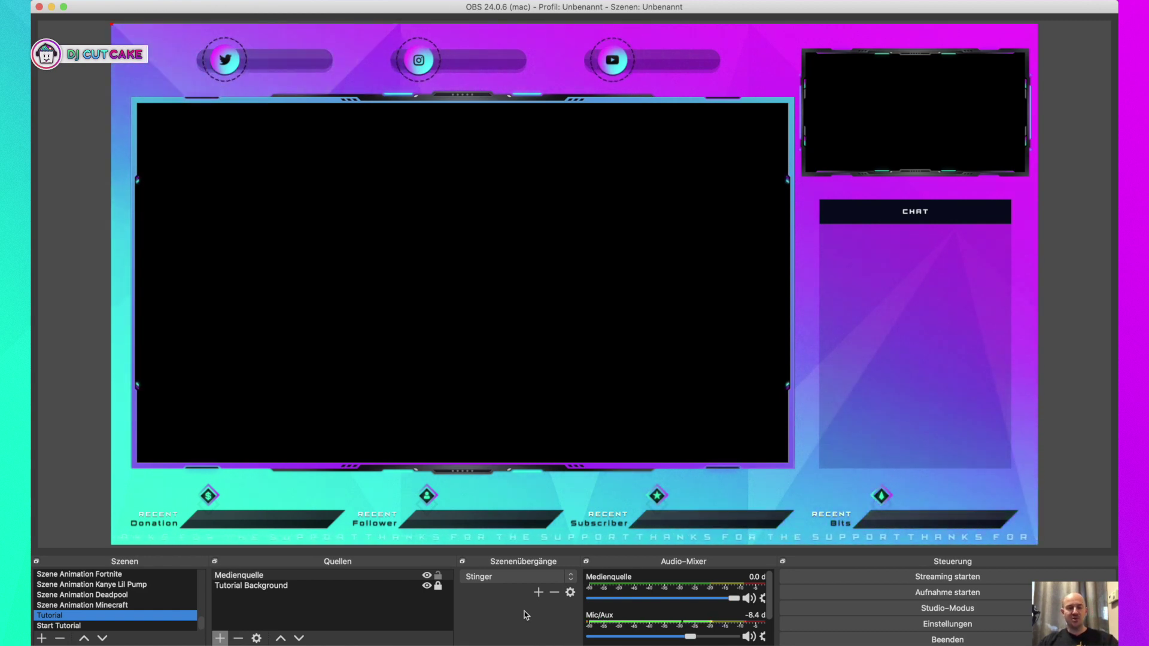
Add a new Stinger scene transition, keeping the suggested name.
click(562, 577)
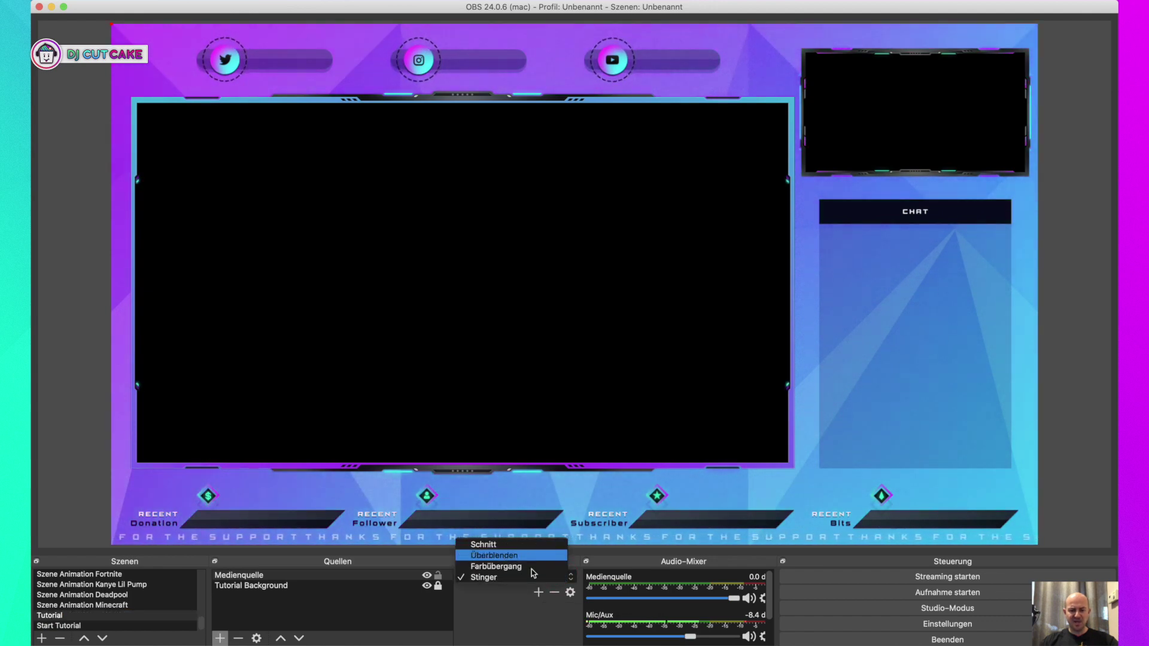
click(523, 615)
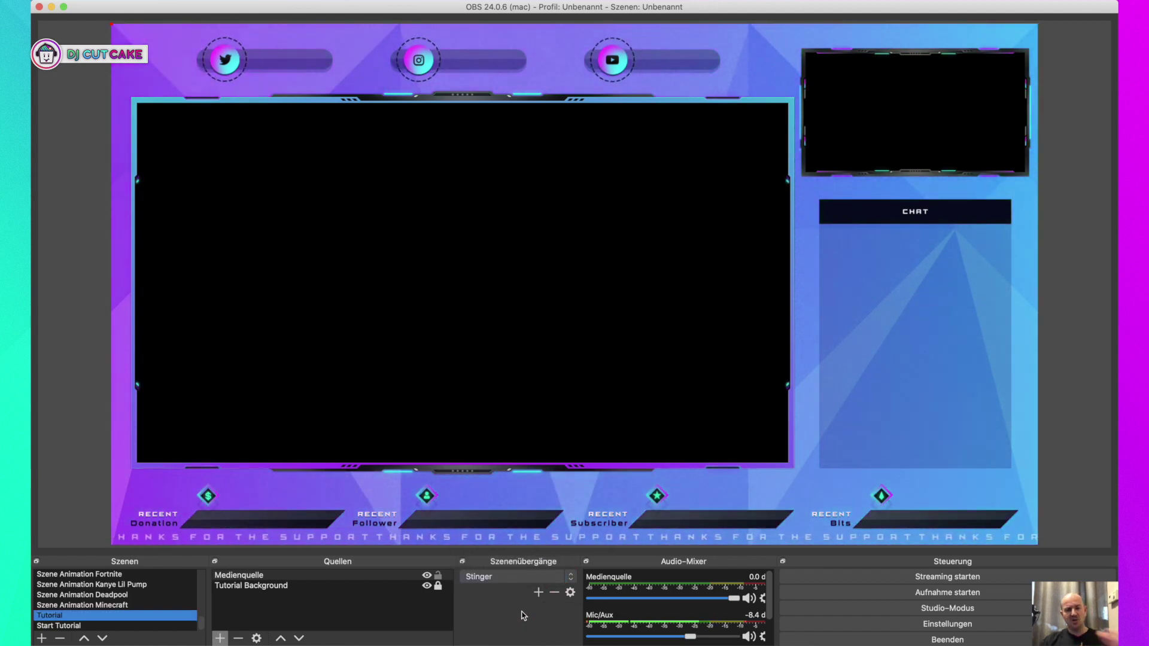
click(539, 594)
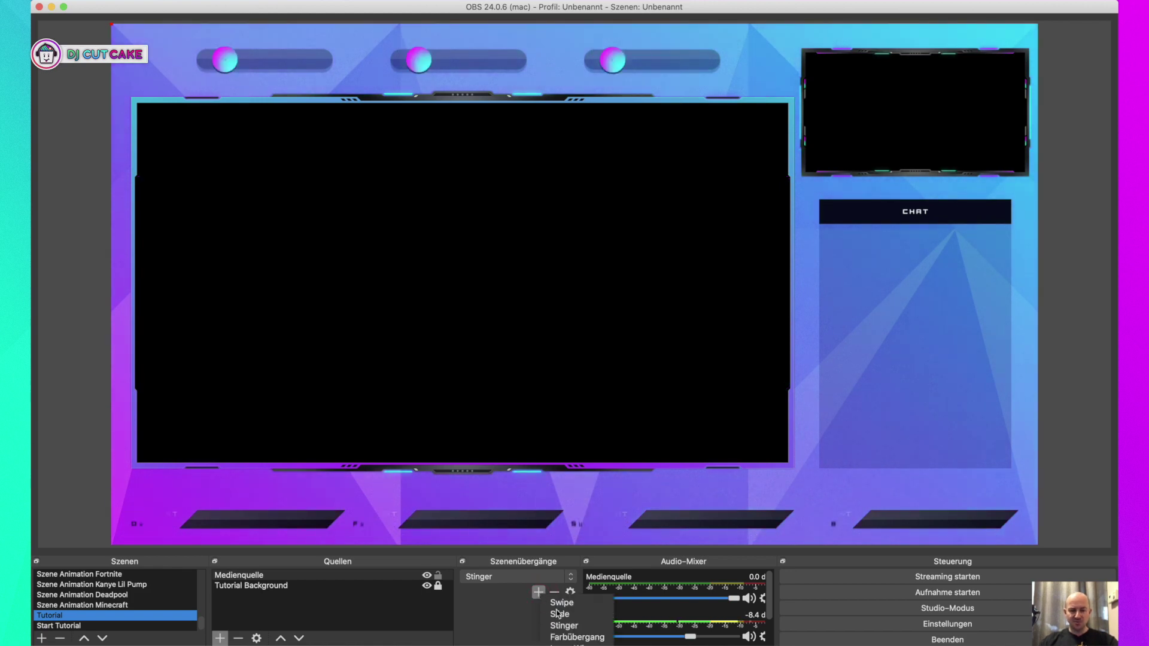
click(568, 628)
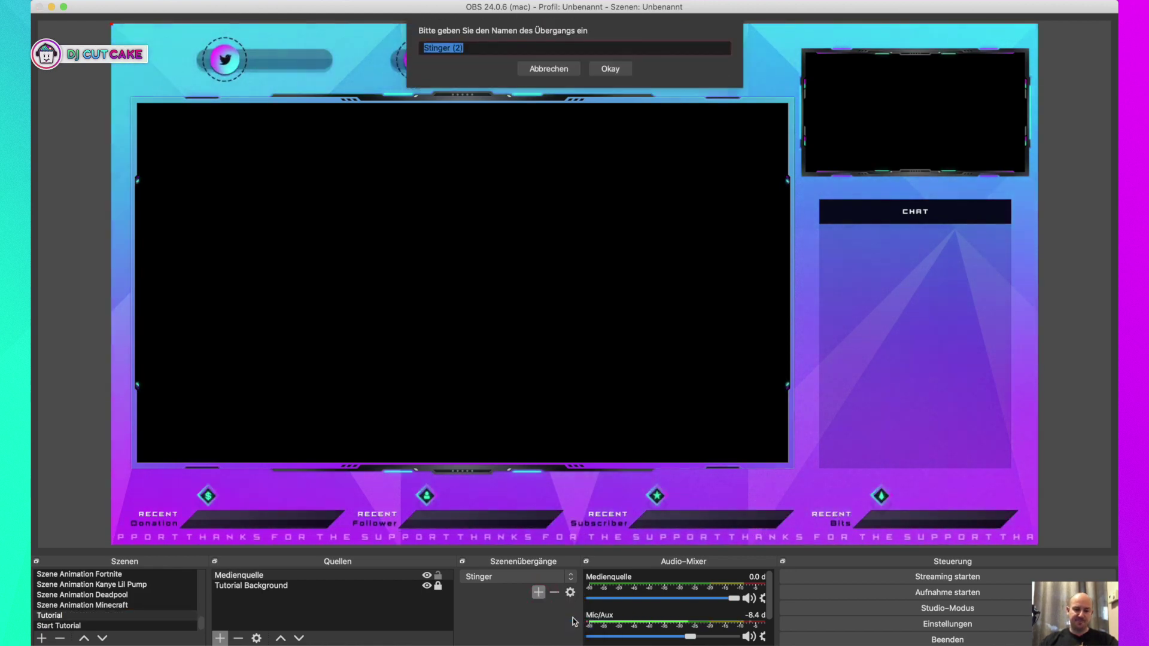
click(610, 68)
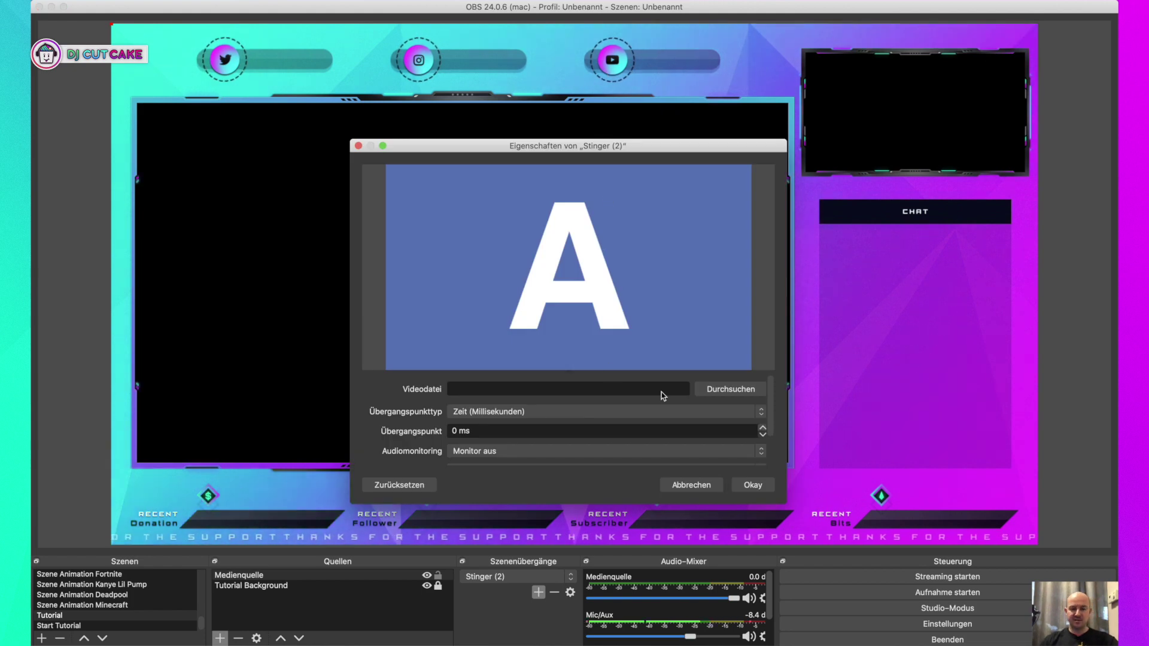
Load Transition.webm from Twitch > Iridos-Series-Premium > Files > Animated-Transition as the stinger's video file.
click(730, 389)
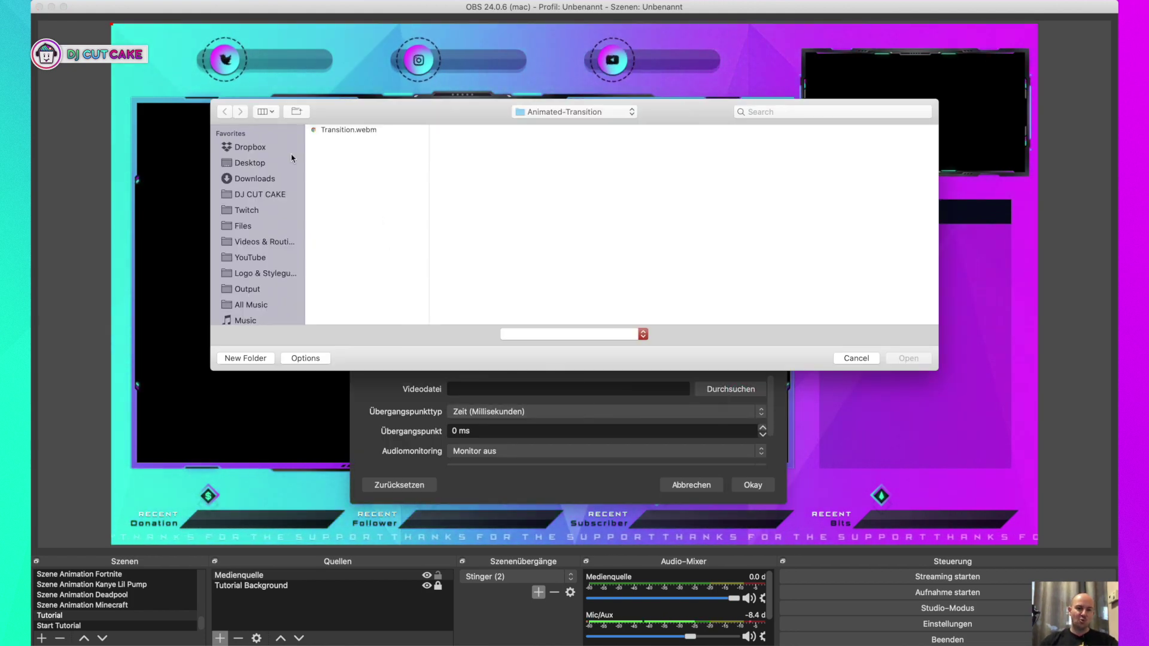
click(255, 214)
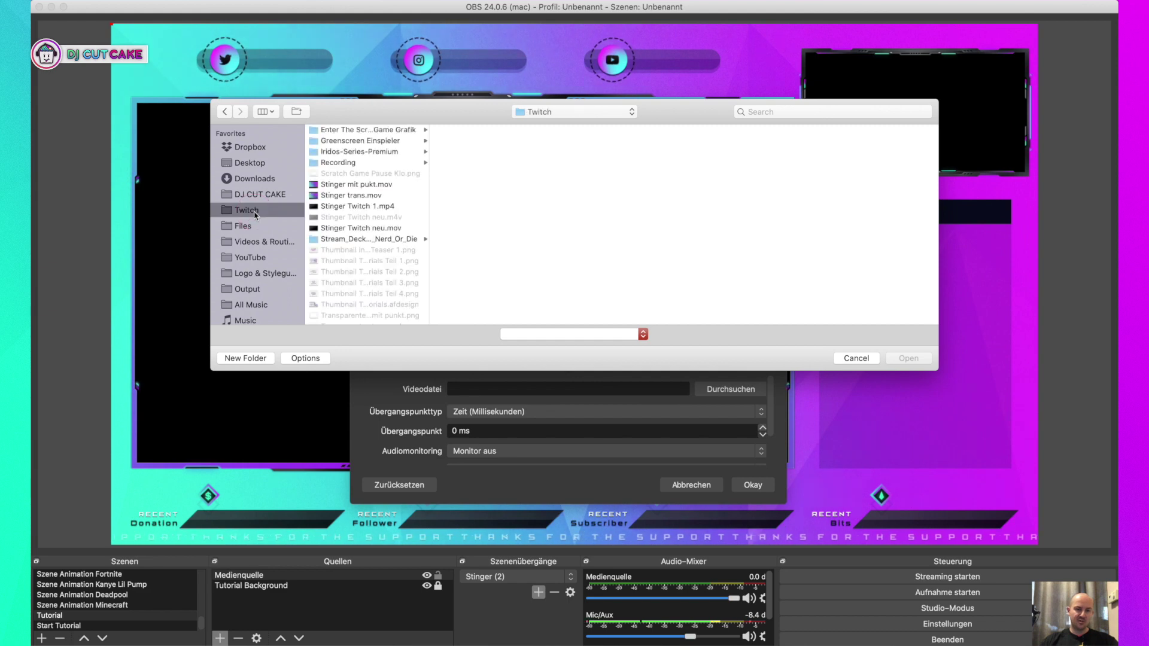
click(355, 152)
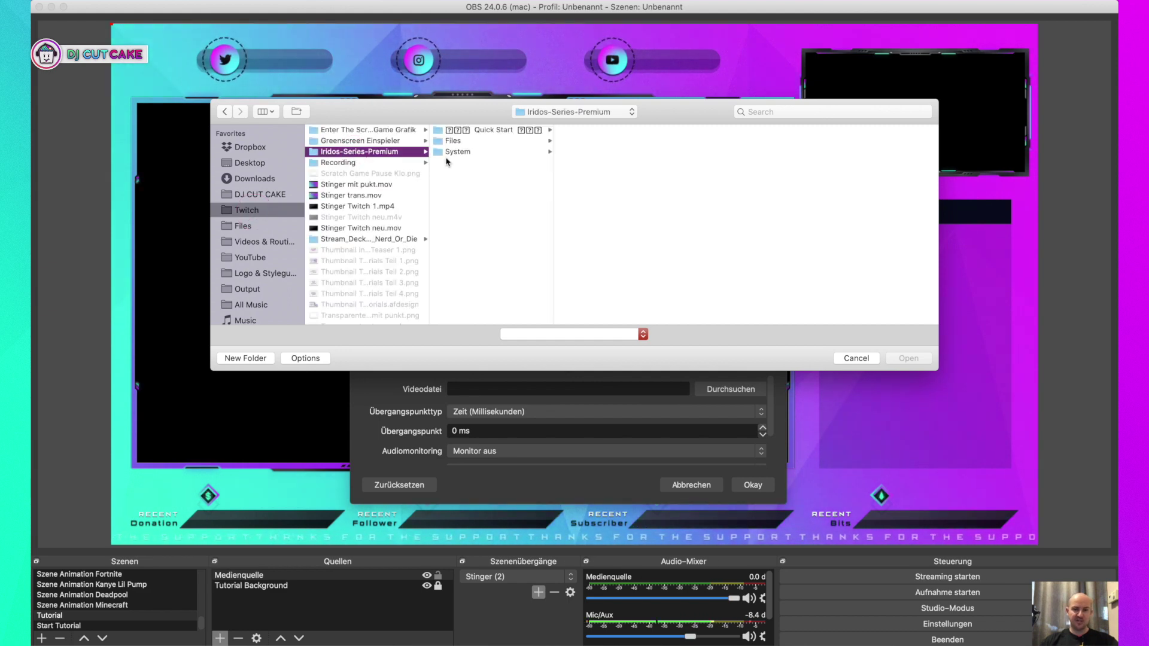
click(464, 144)
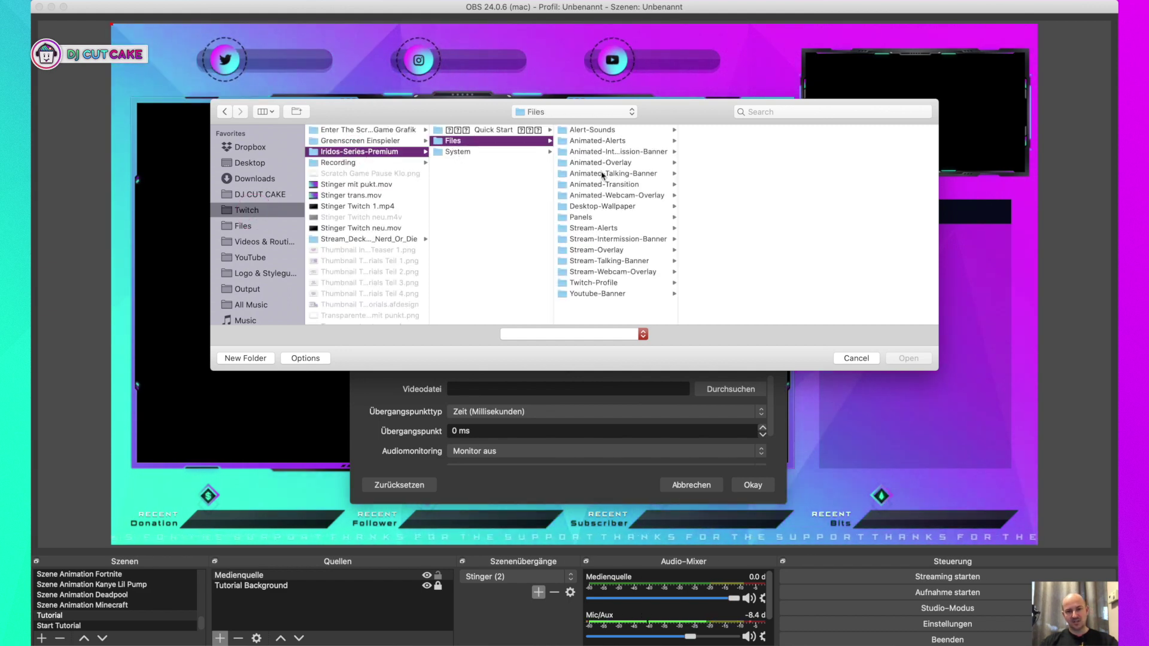
click(606, 184)
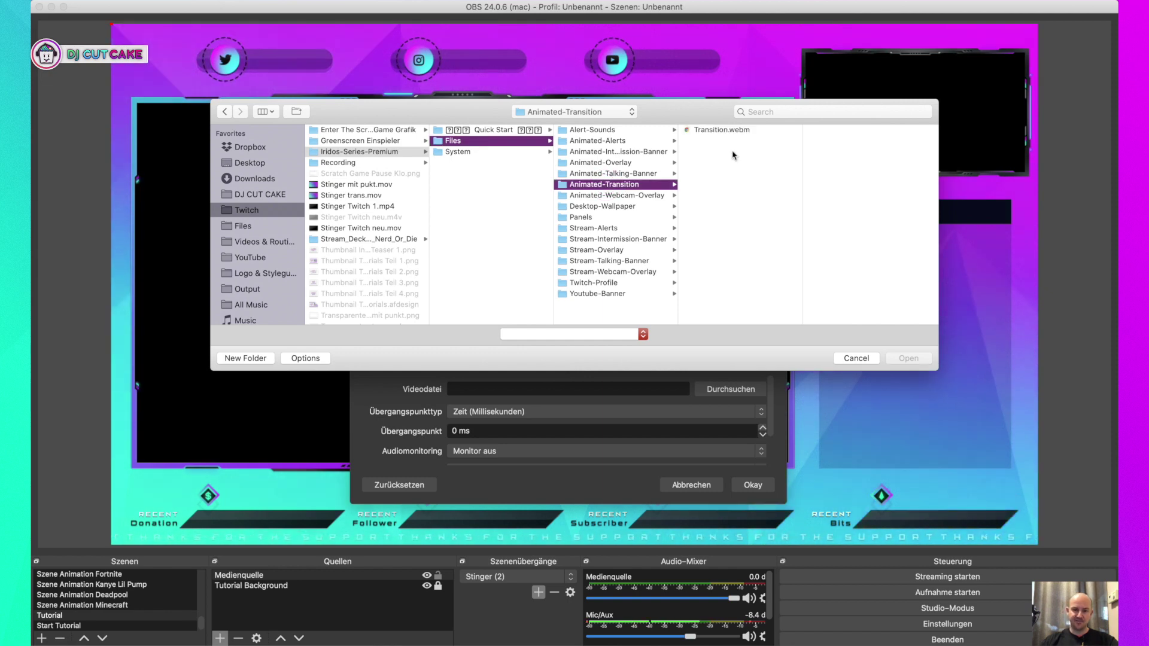
click(729, 133)
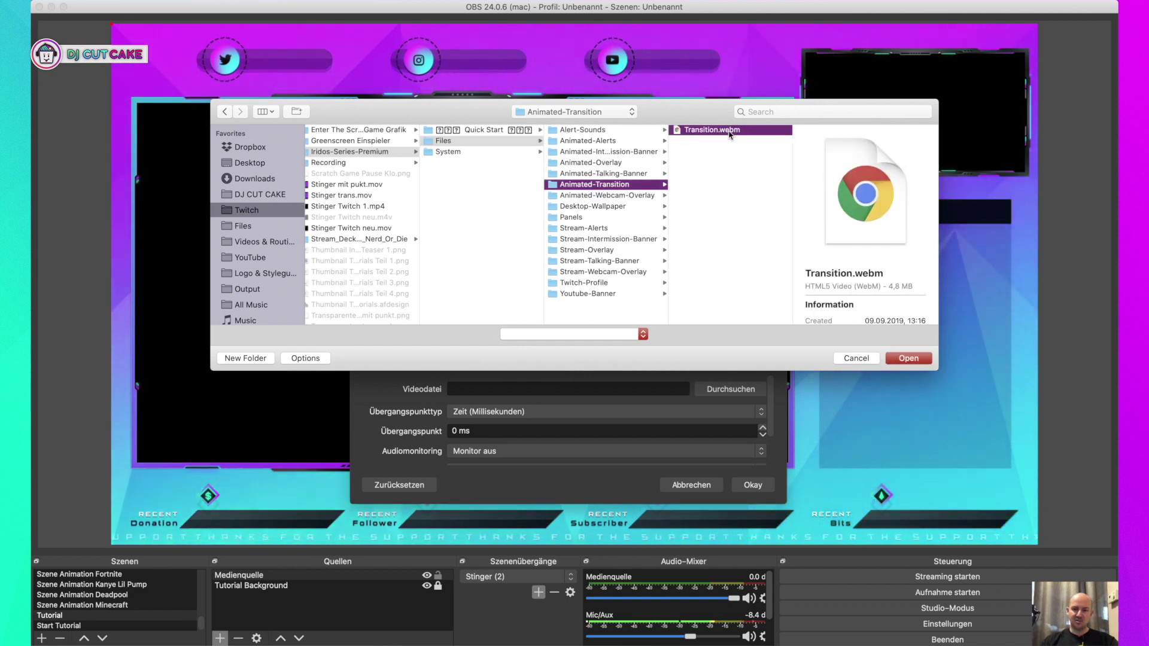
double_click(729, 133)
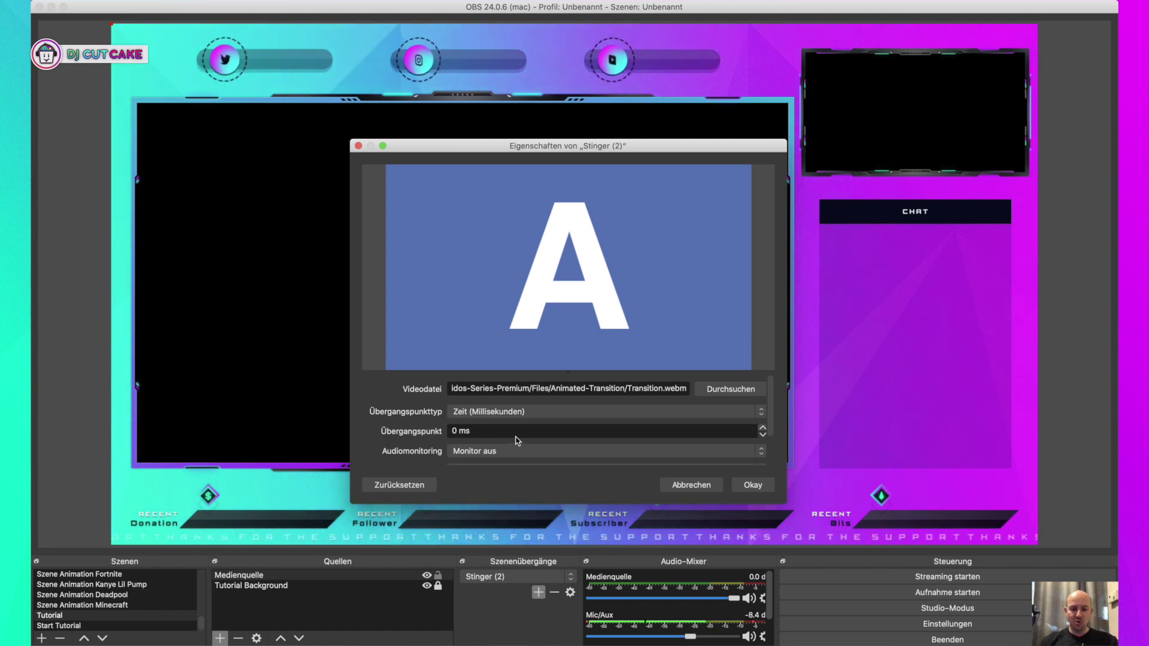
Set the stinger's transition point (Übergangspunkt) to 1500 ms and confirm its properties.
double_click(456, 436)
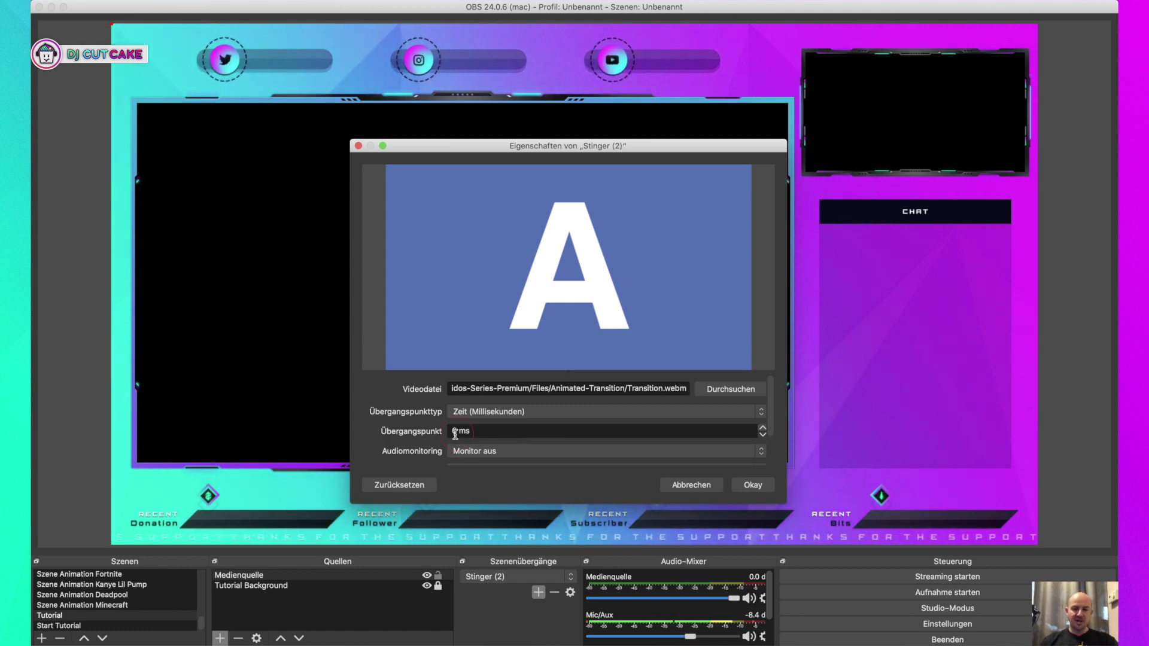
text(1500)
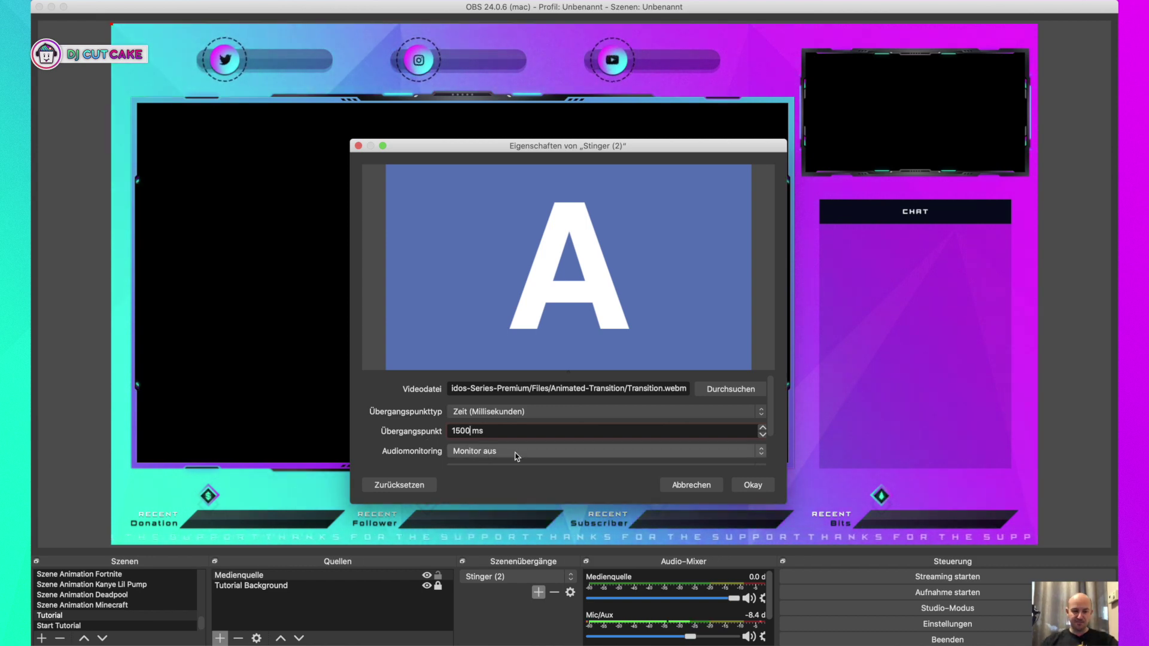
key(Return)
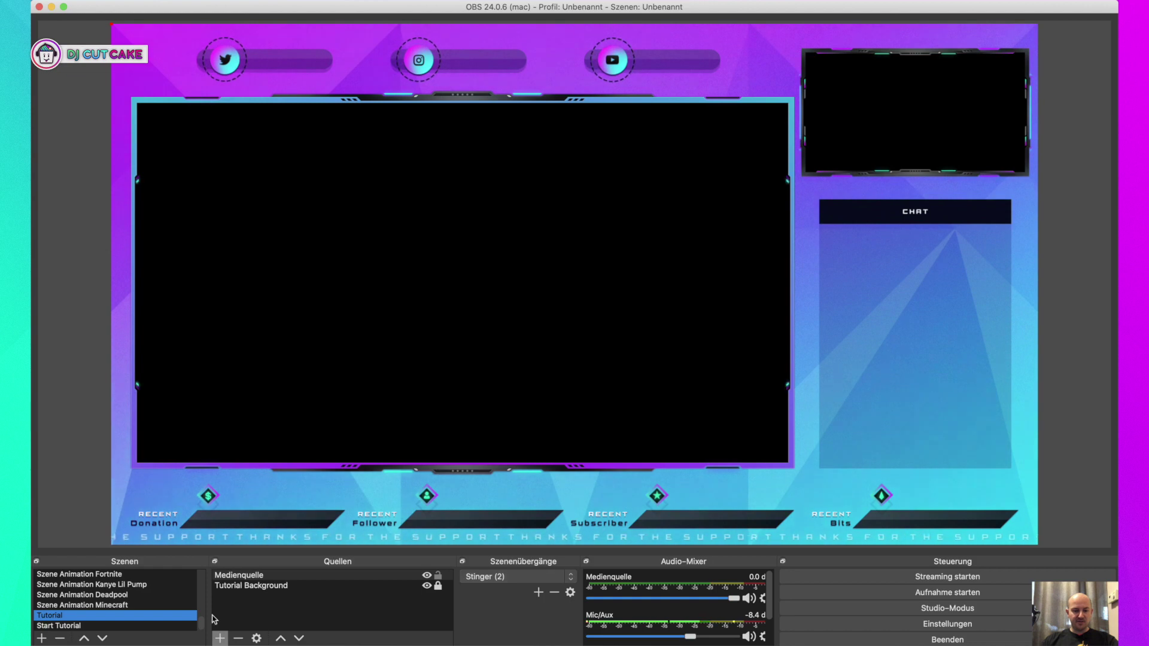
Switch to the Start Tutorial scene and on to the Start scene to preview the stinger transition between scenes.
click(86, 626)
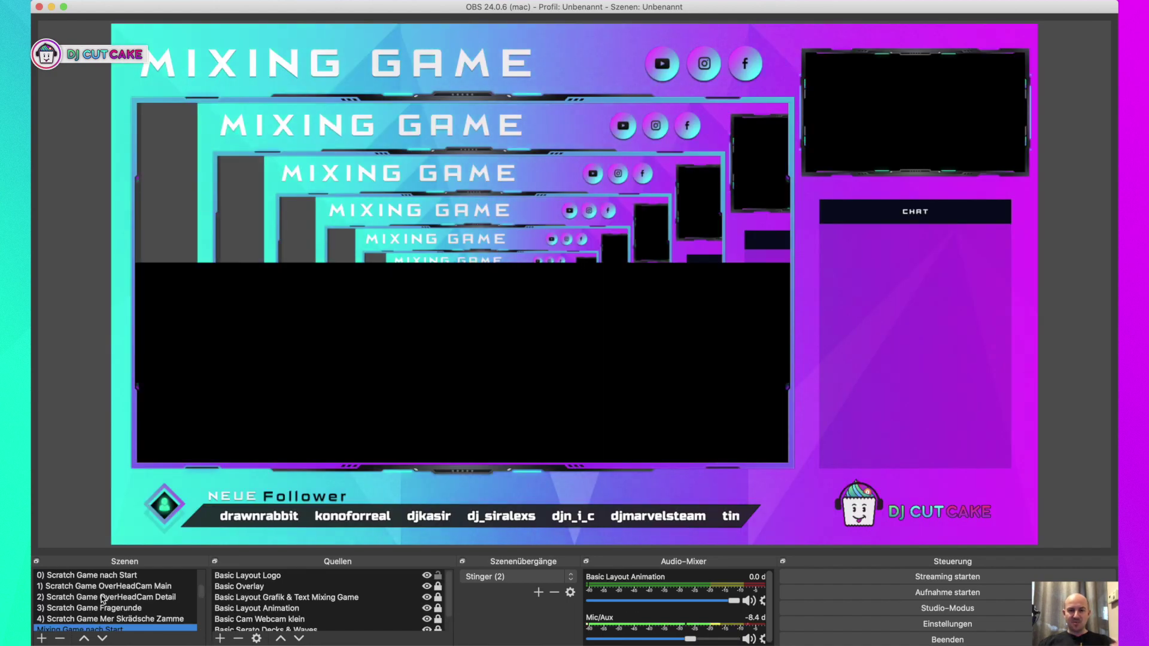
scroll(102, 598, up, 5)
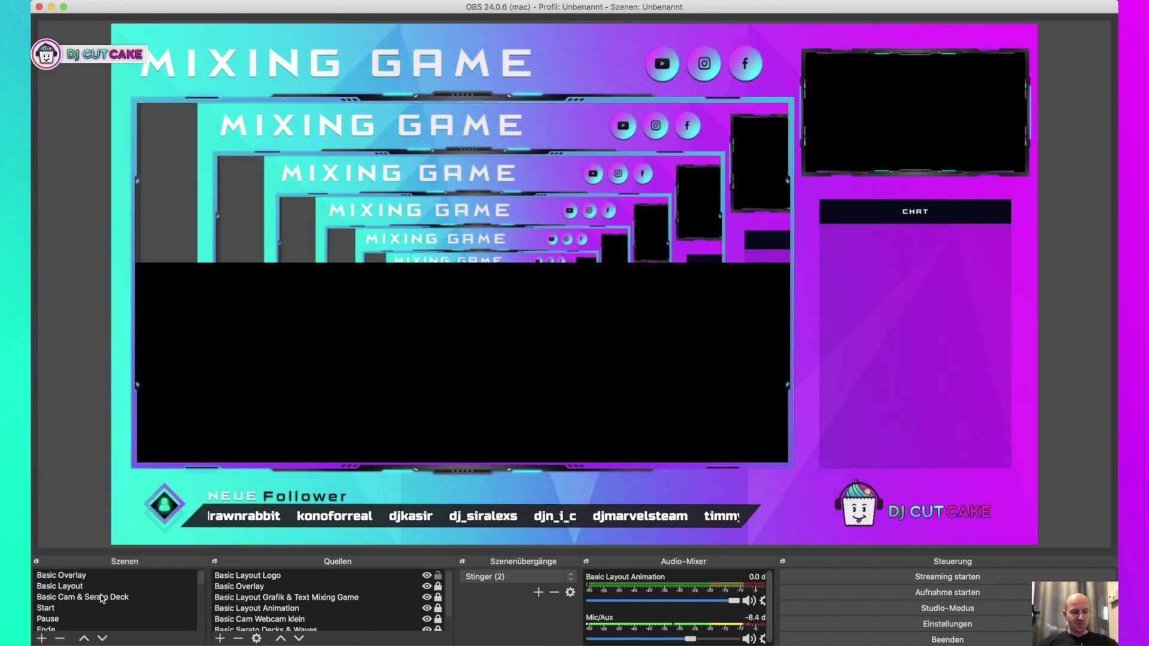
click(73, 608)
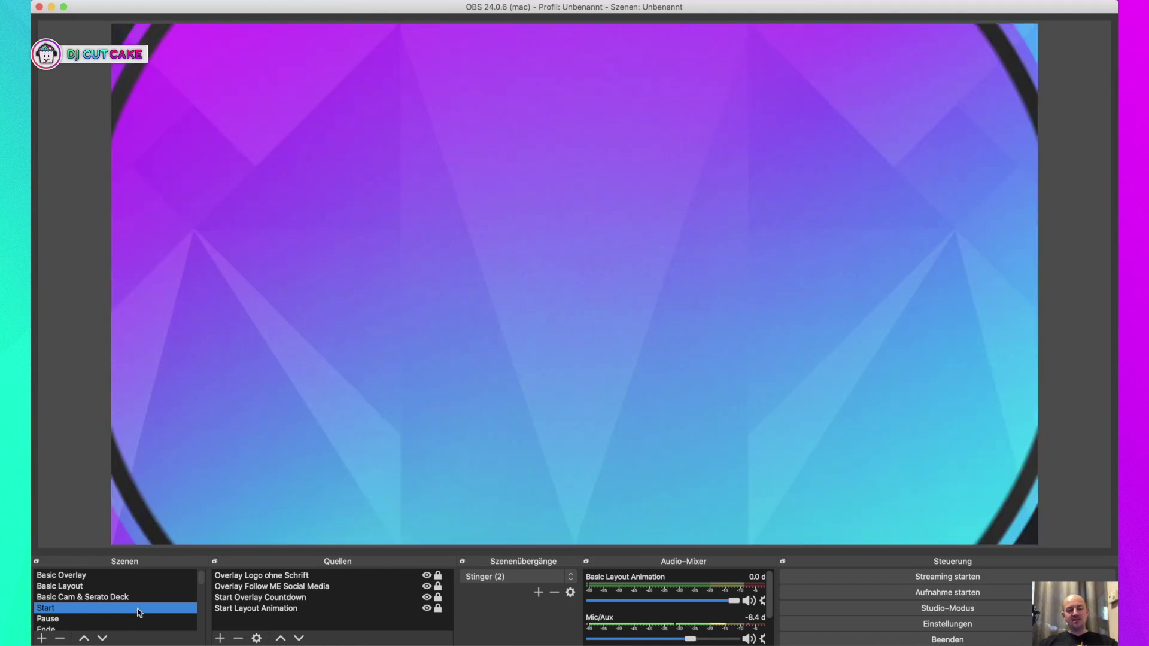
Set the Start scene's transition override (Übergangsüberschreibung) to Stinger.
right_click(137, 610)
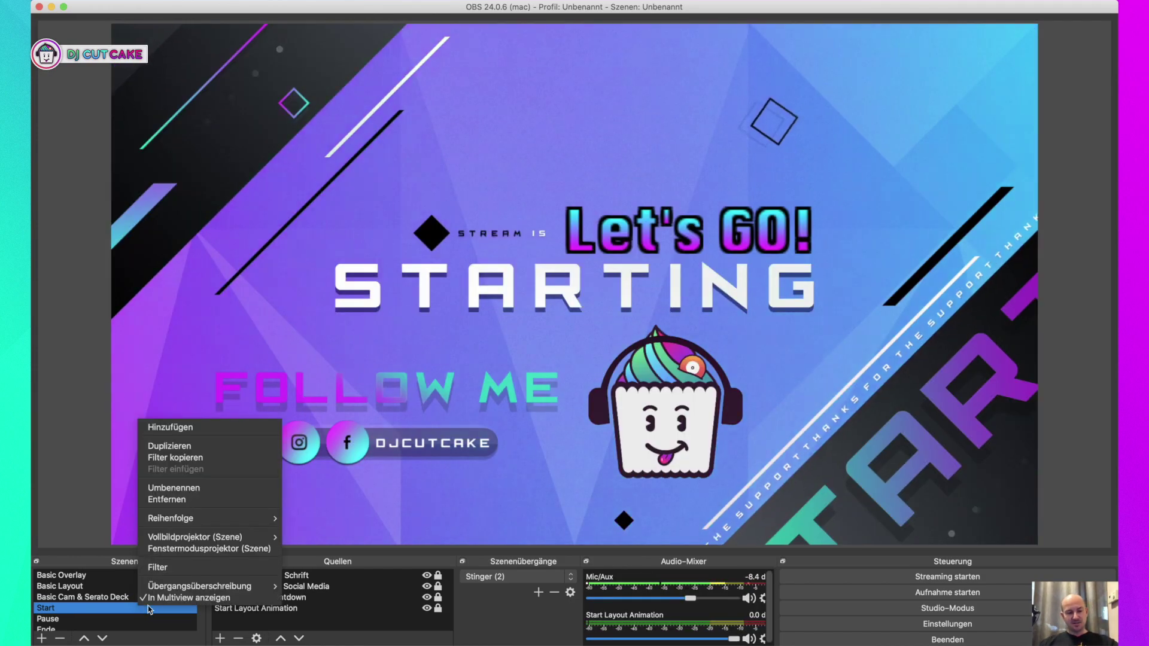
mouse_move(177, 589)
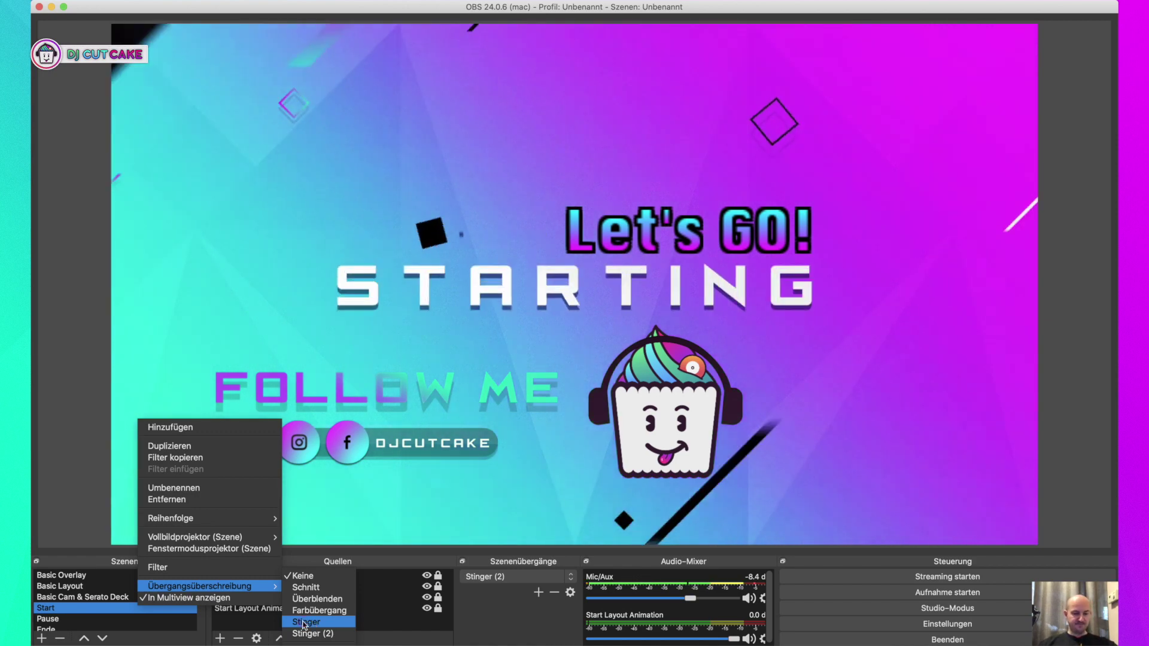
click(302, 623)
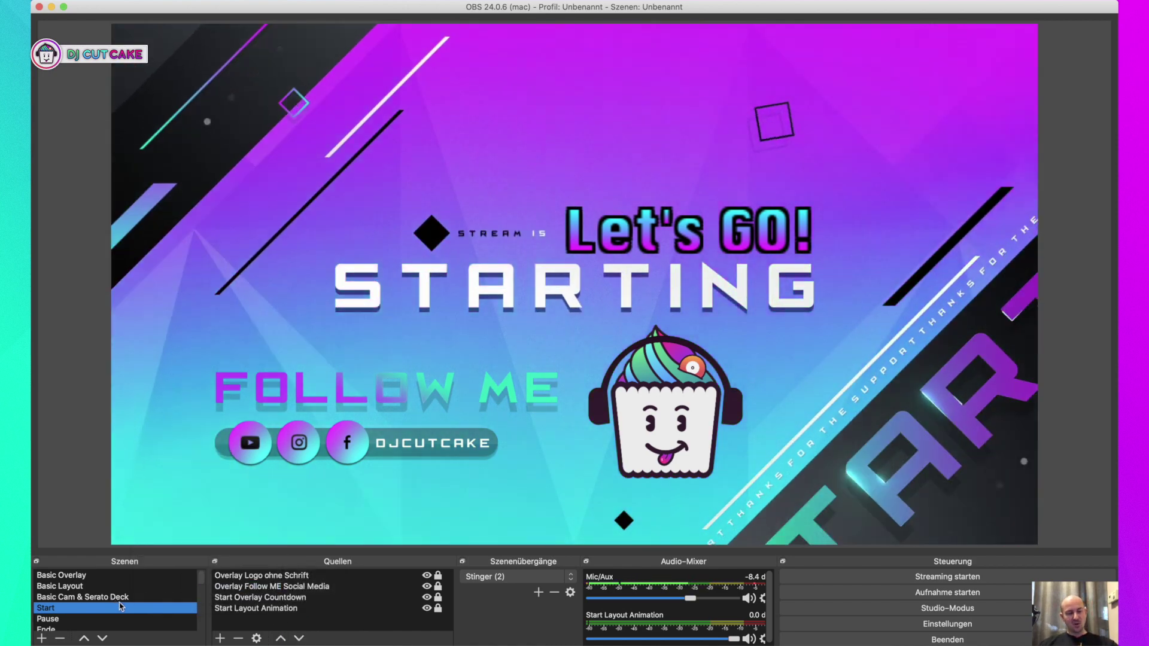
Show the Mixing Game nach Start scene and examine its transition override options (Übergangsüberschreibung).
scroll(120, 606, down, 3)
scroll(119, 606, down, 6)
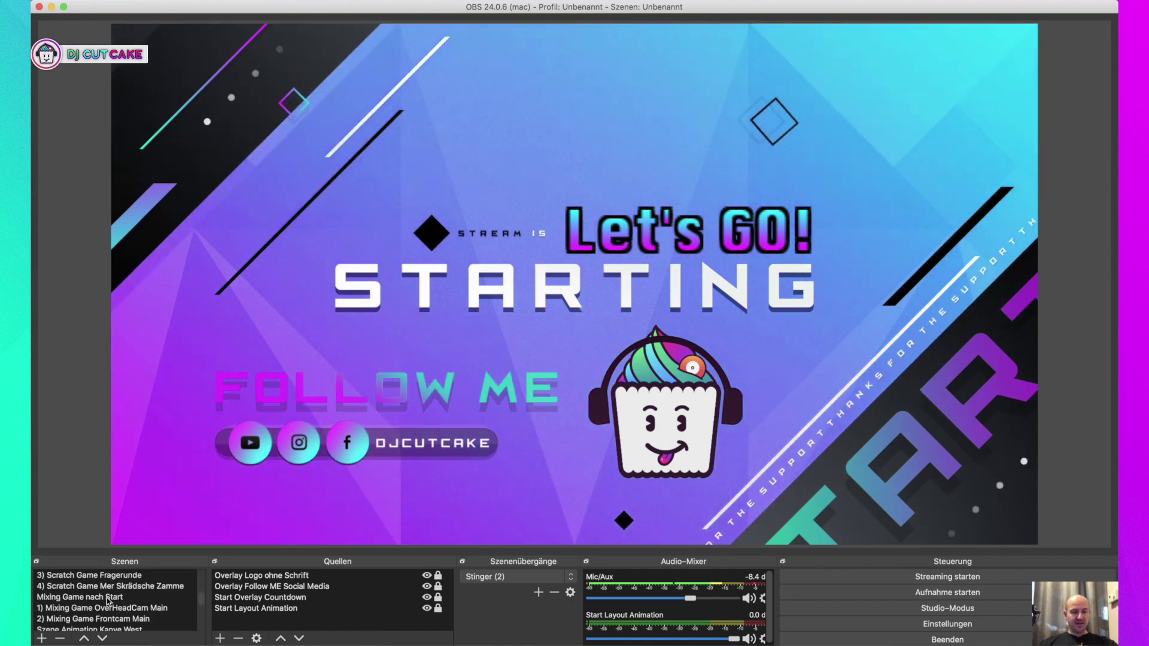
click(108, 598)
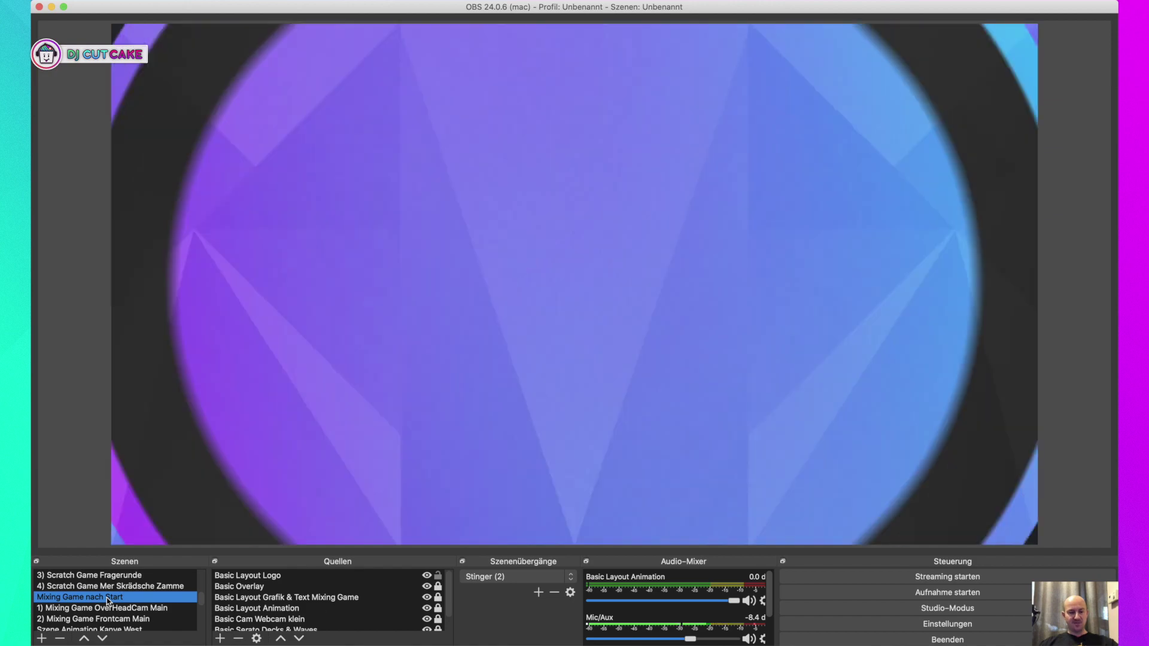
right_click(108, 599)
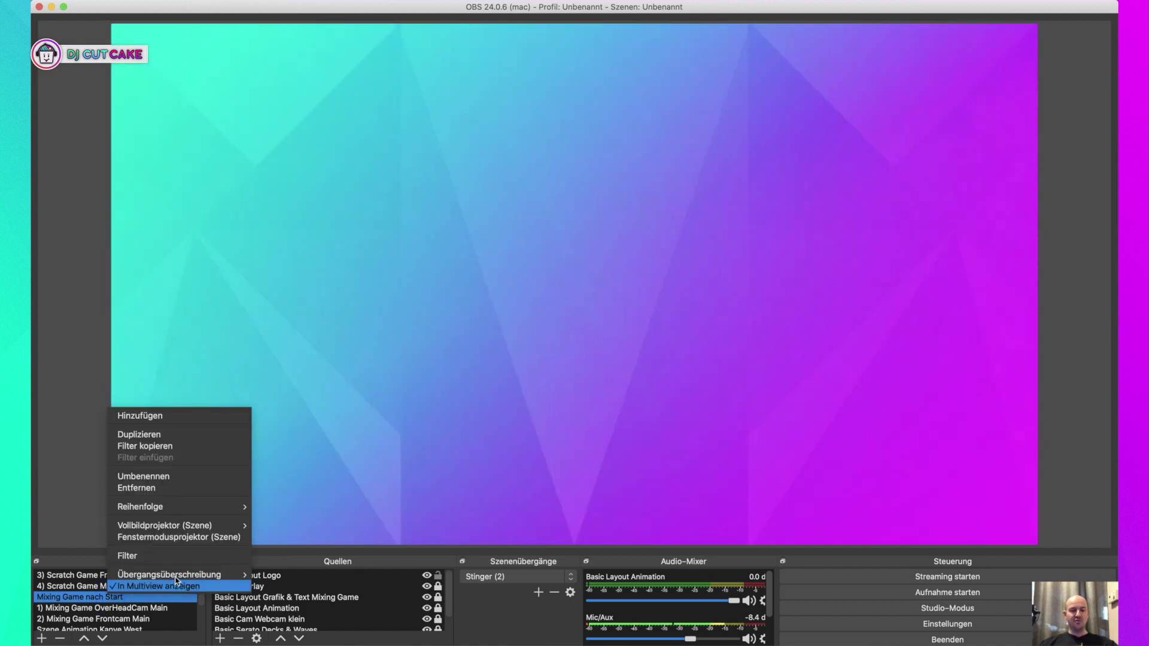
mouse_move(233, 574)
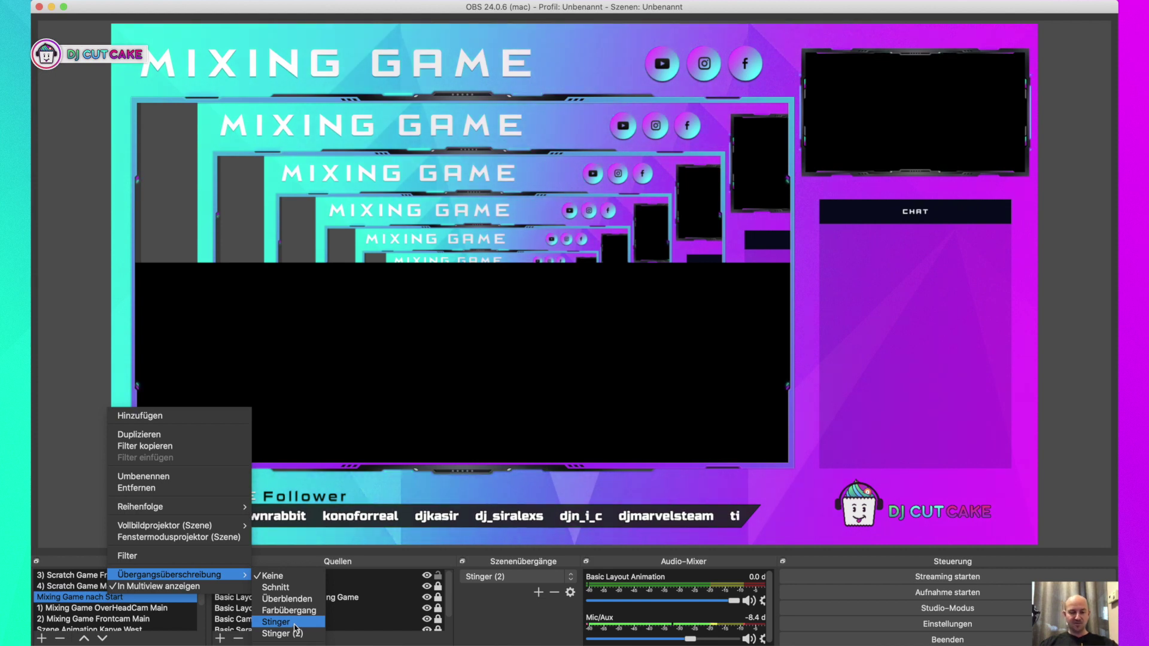
click(105, 613)
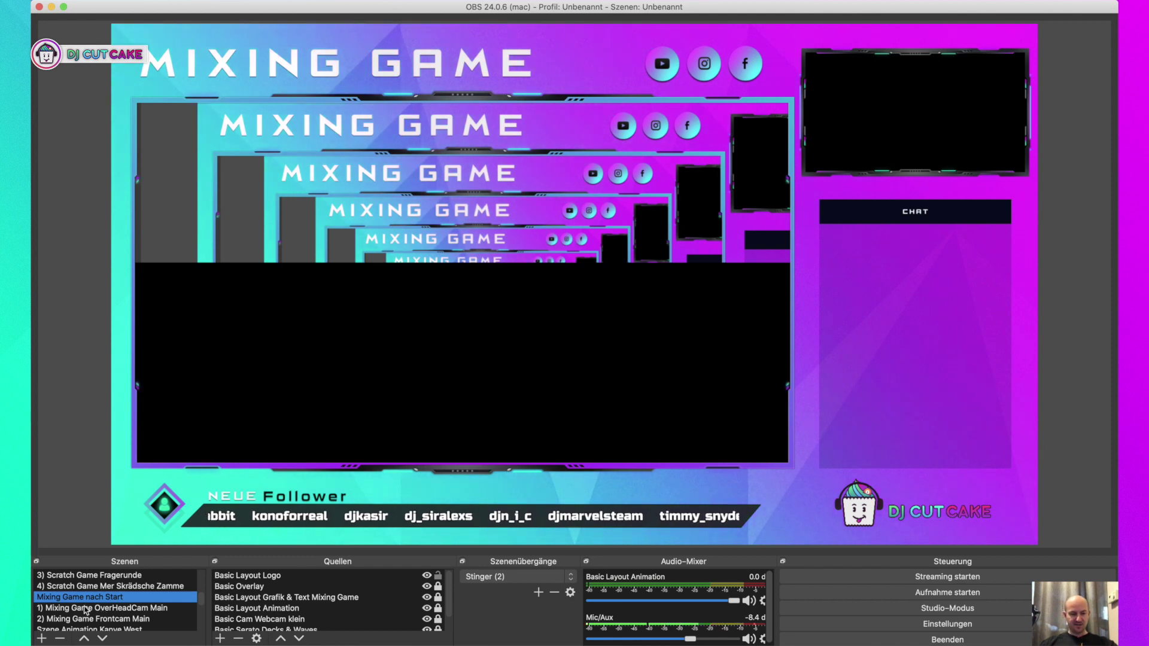
right_click(93, 598)
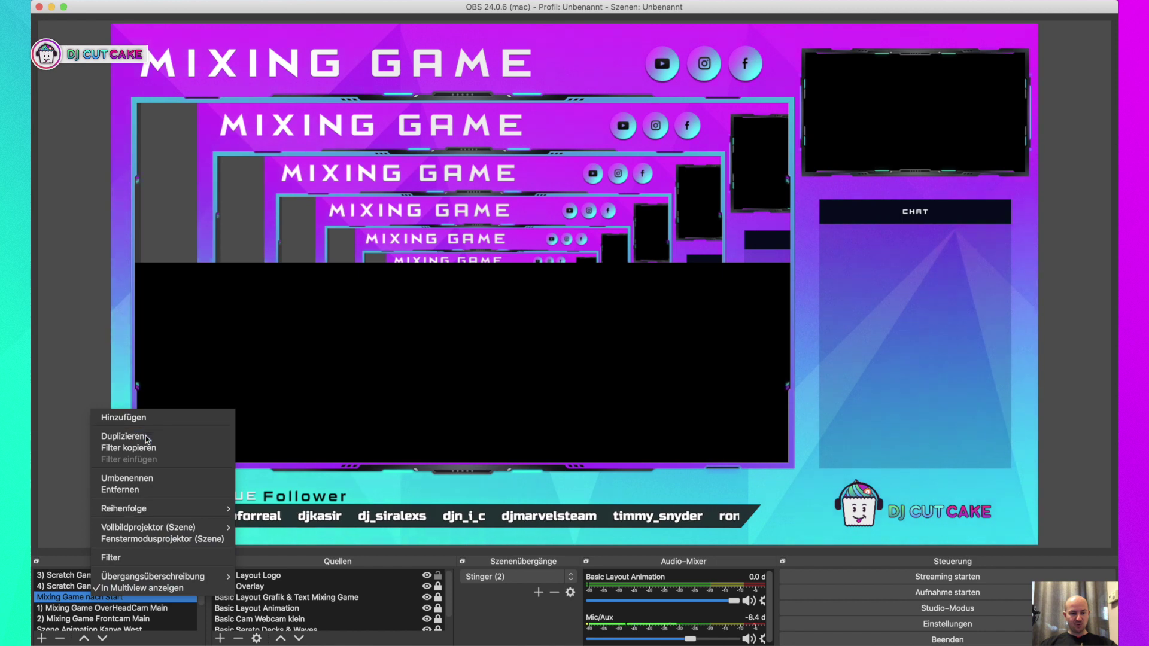
click(93, 611)
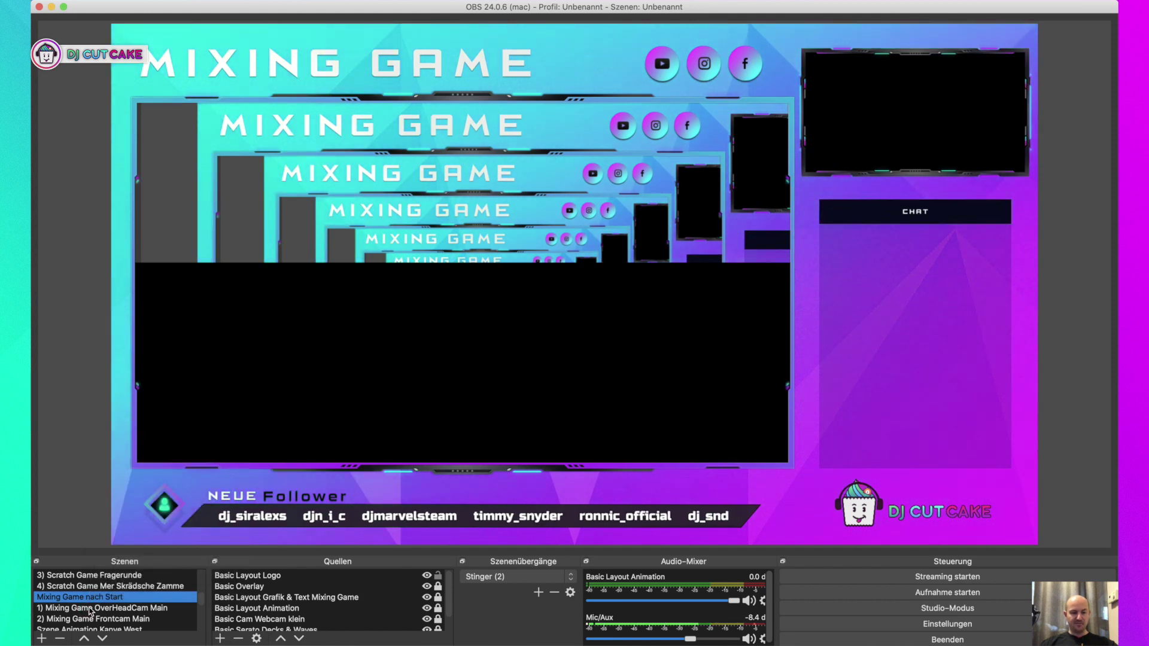
Show the 1) Mixing Game OverHeadCam Main scene and check its transition override options.
click(94, 609)
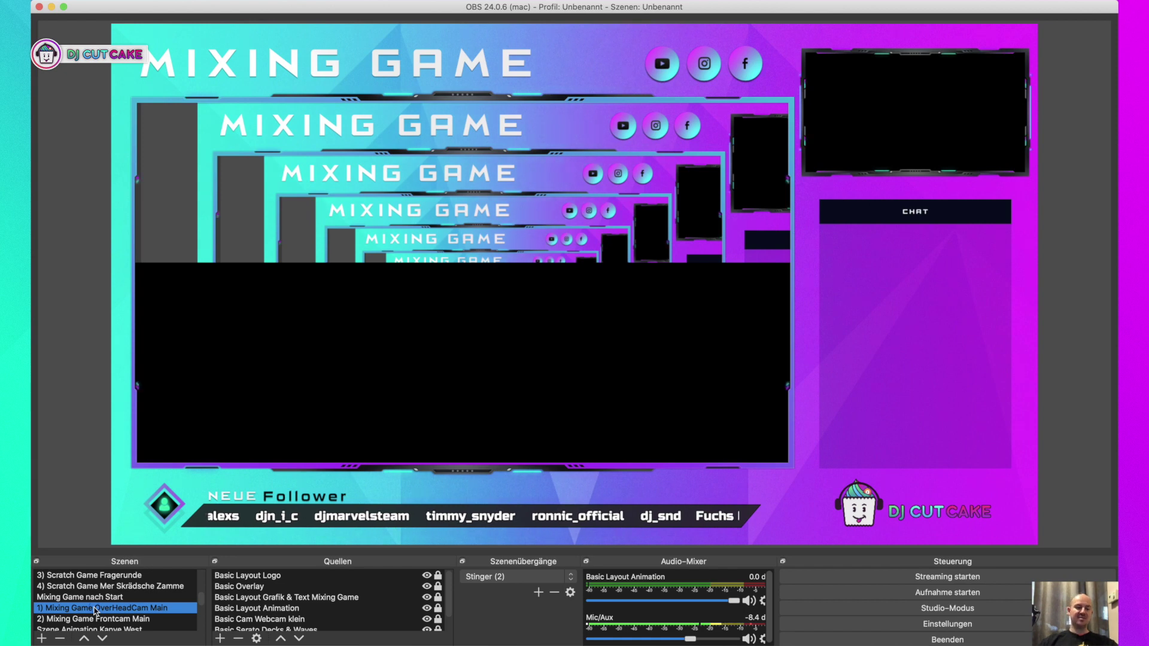
right_click(94, 608)
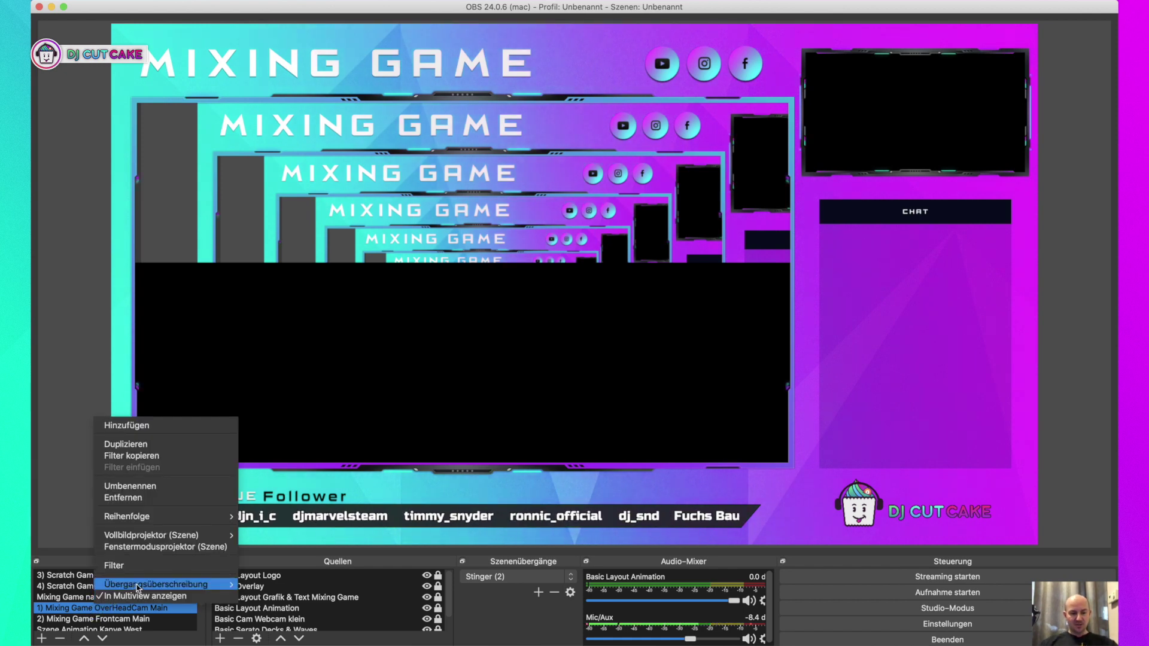
mouse_move(150, 585)
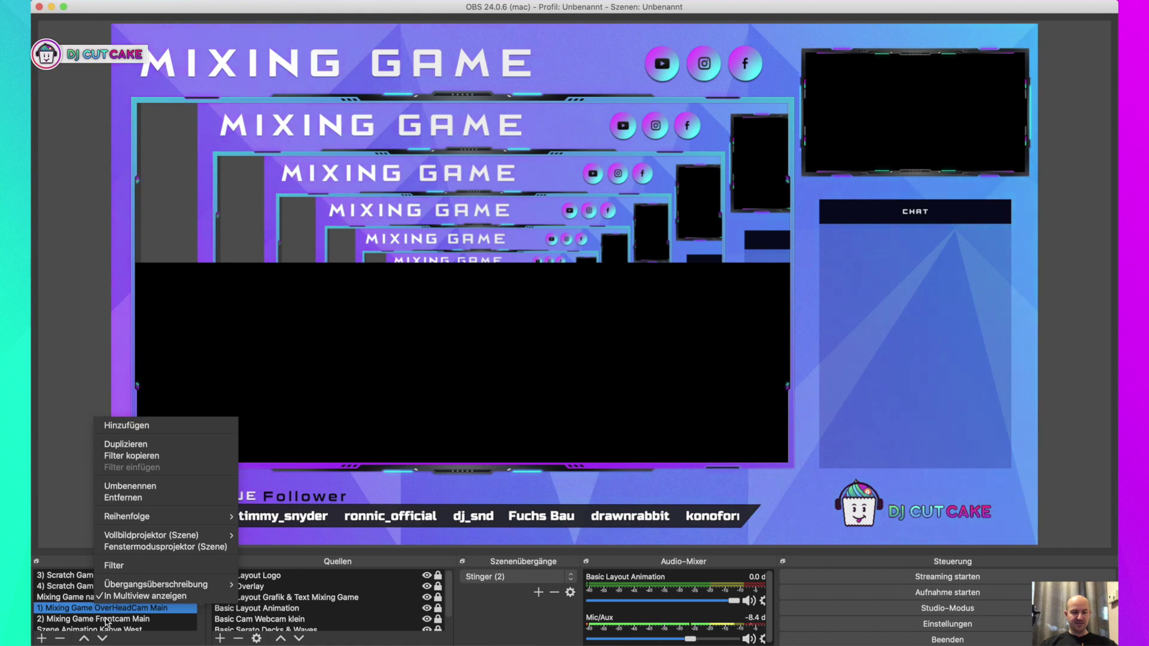
click(106, 622)
Show the 2) Mixing Game Frontcam Main scene and check which transition override it uses.
click(107, 622)
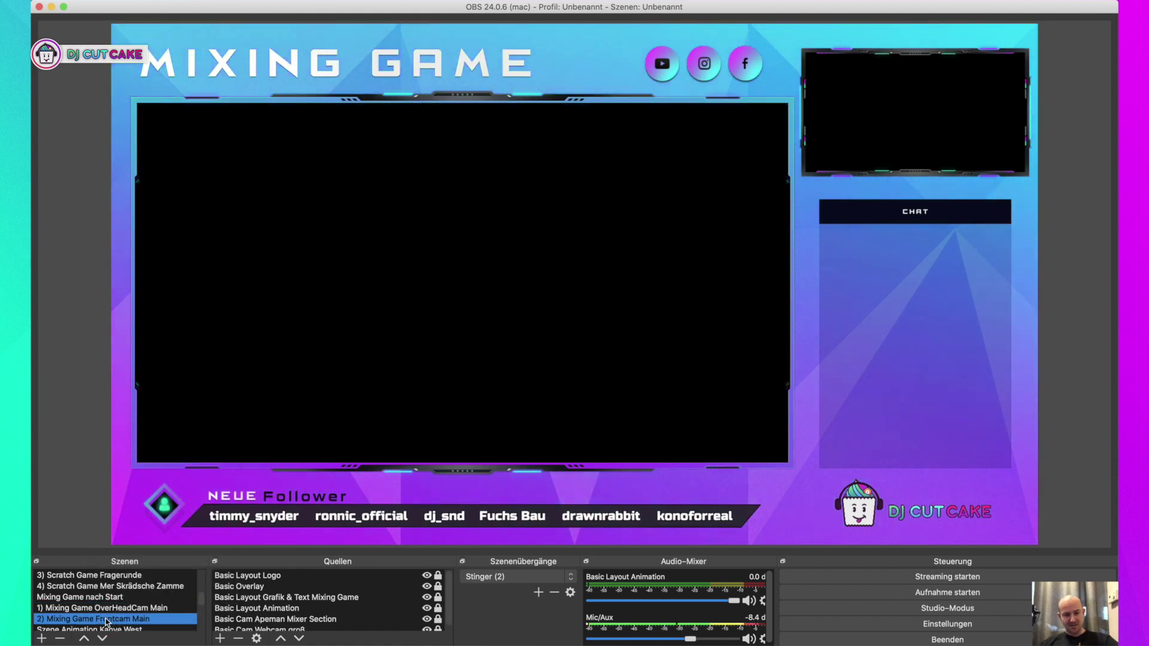
right_click(107, 622)
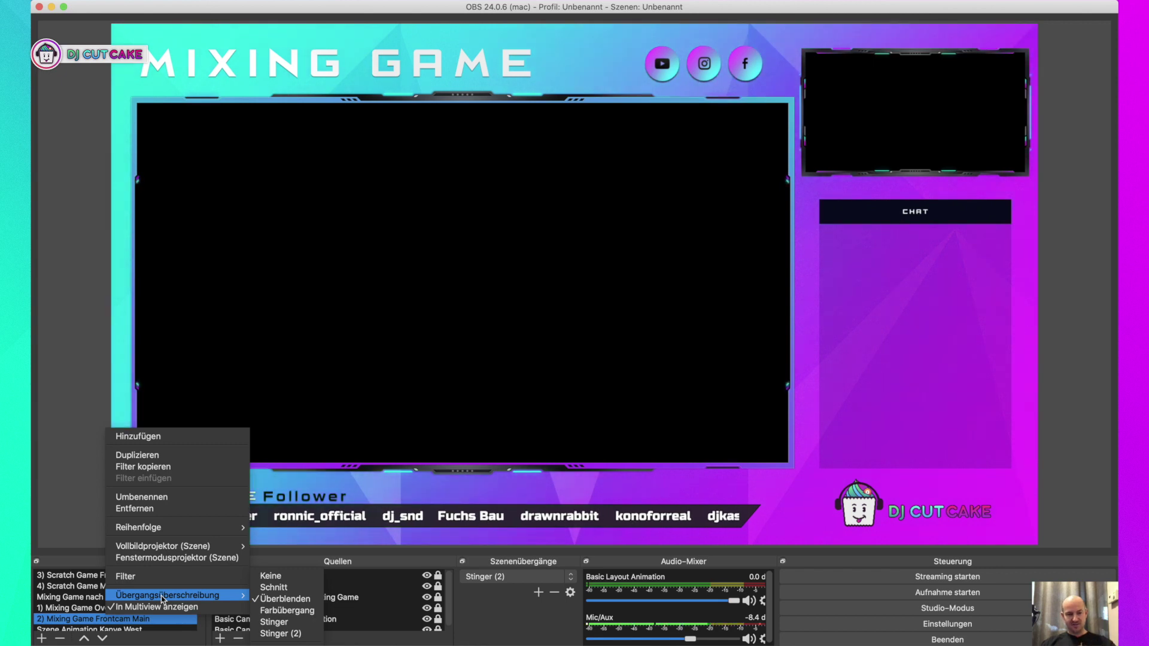
click(99, 610)
Switch between the OverHeadCam Main, Frontcam Main and Mixing Game nach Start scenes to preview their transitions.
click(98, 608)
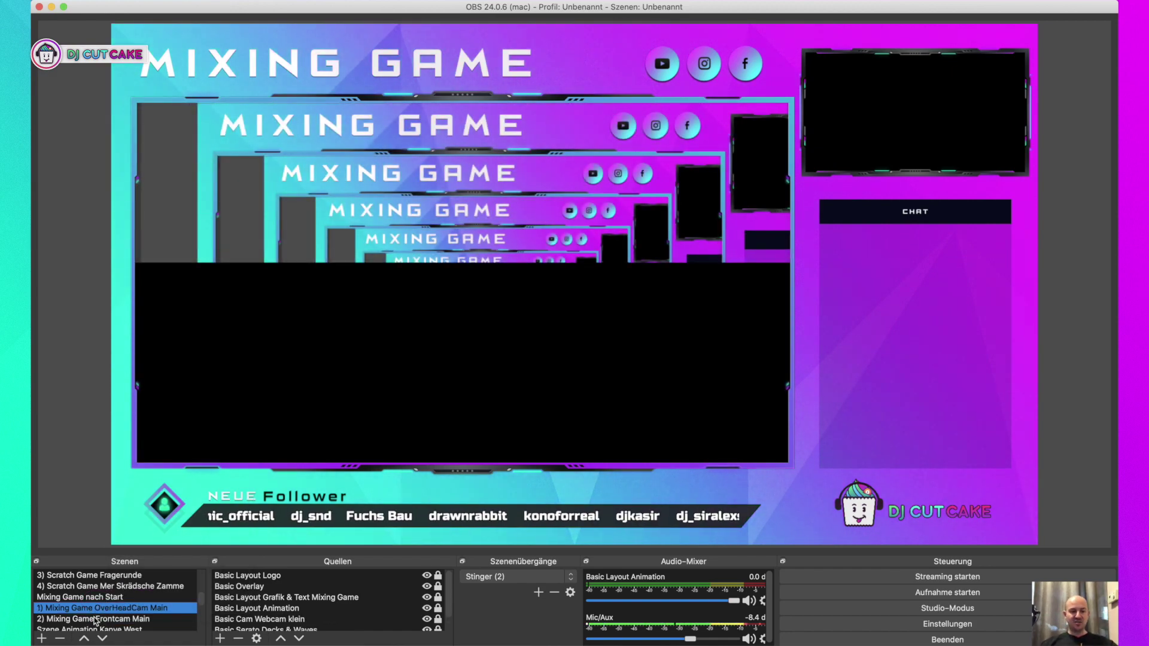
click(94, 620)
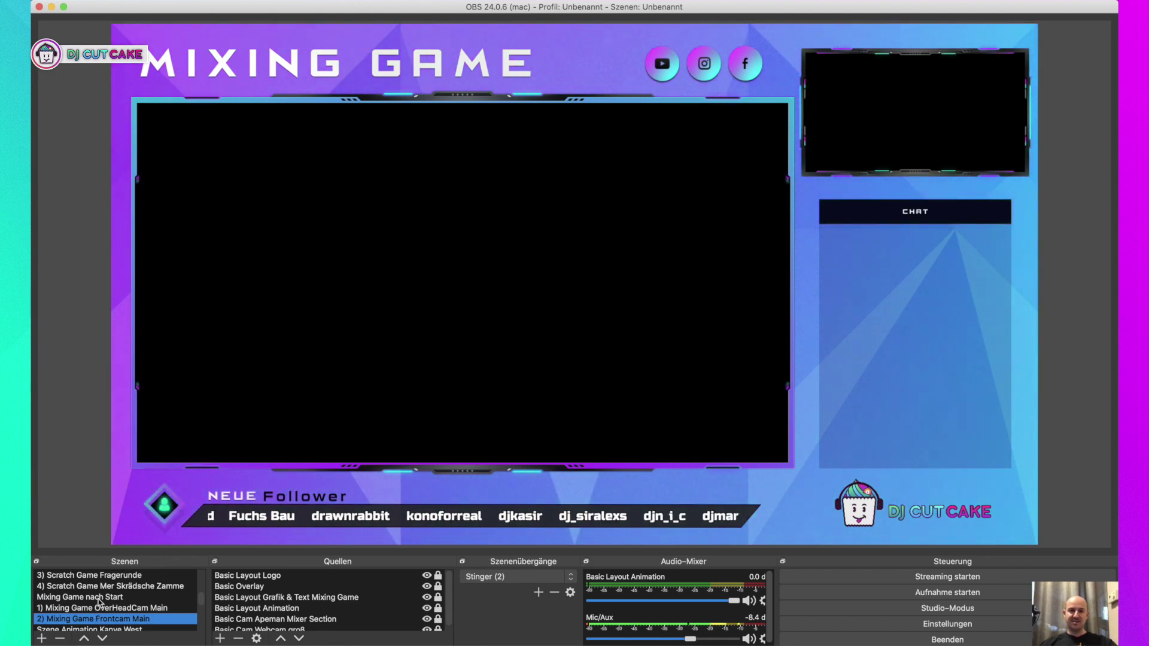
click(99, 600)
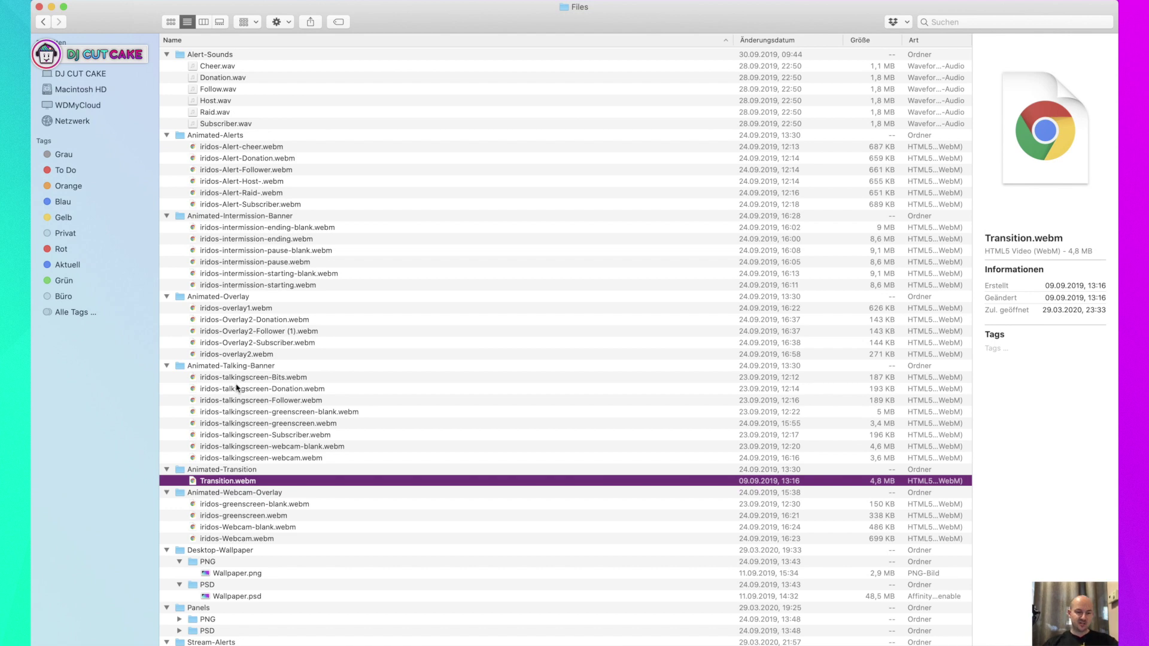
Switch to Finder, browse the Files folder down to Panels > PNG, and view About-me.png before closing its preview.
scroll(284, 410, down, 1)
scroll(284, 411, down, 3)
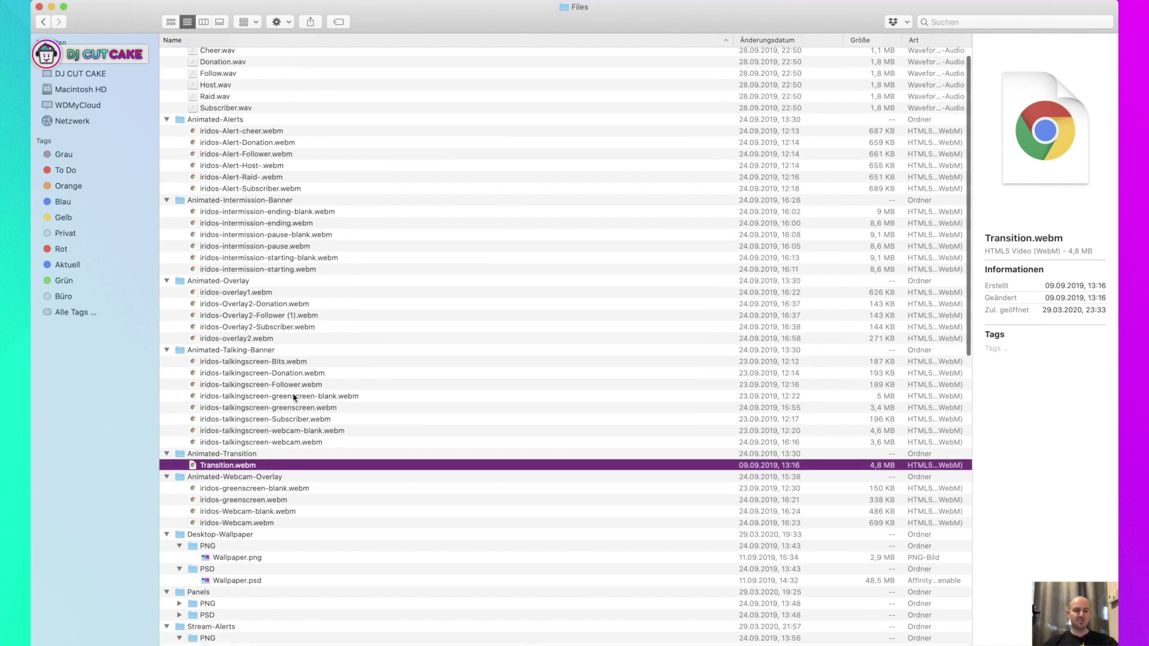
scroll(293, 397, down, 6)
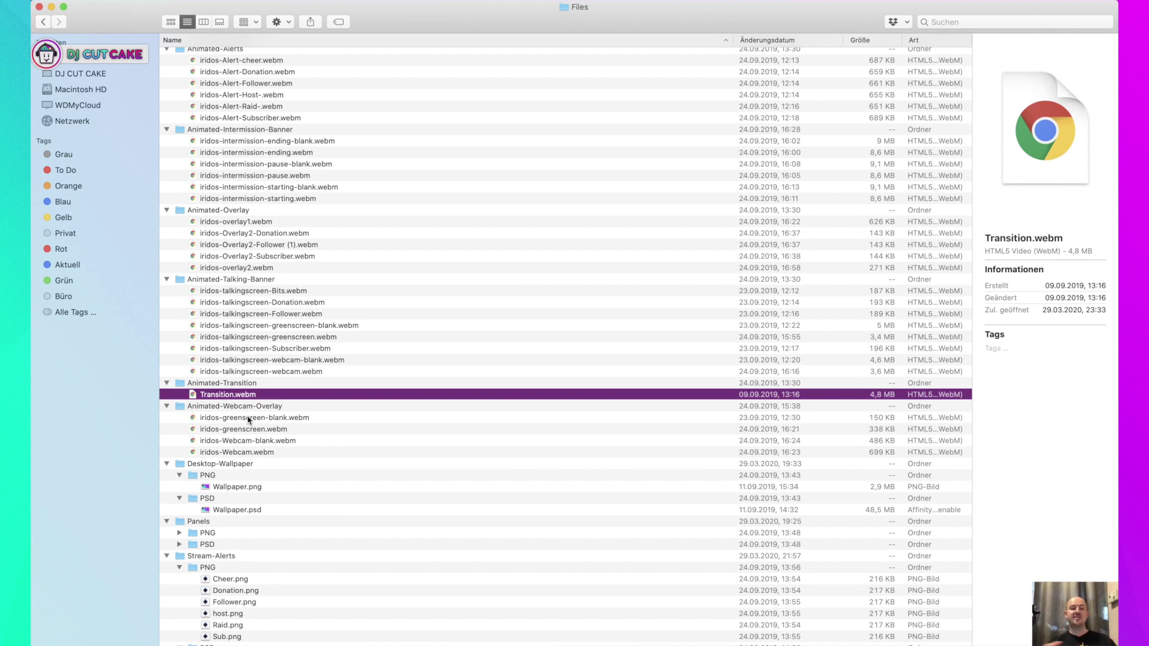
scroll(249, 421, down, 1)
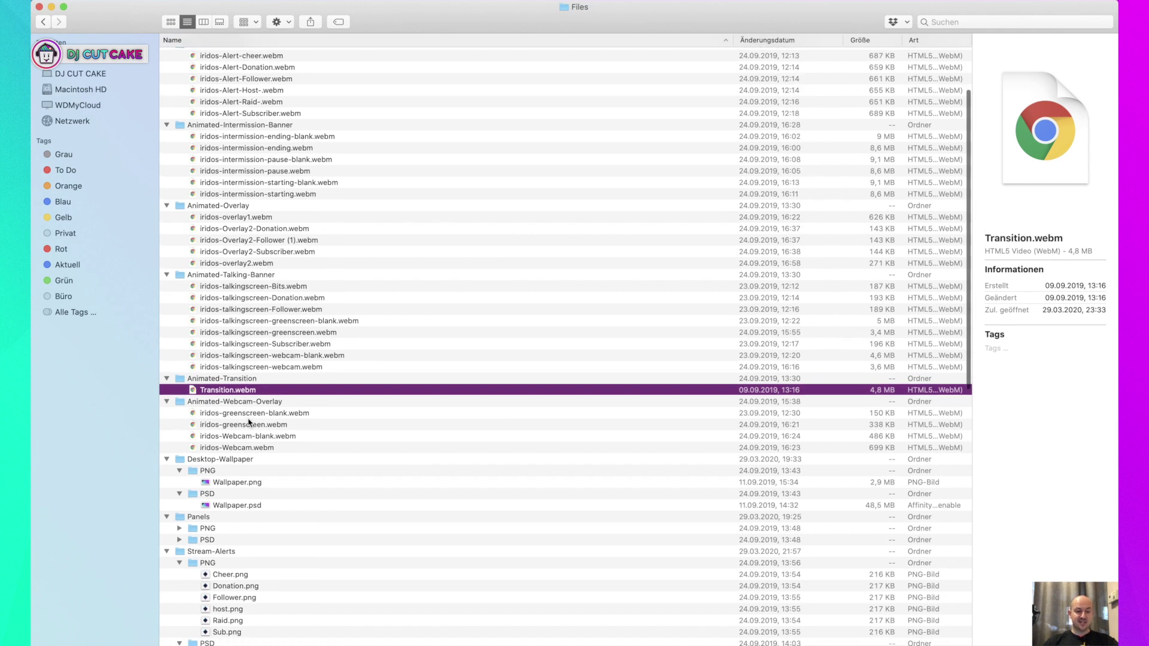
scroll(249, 421, down, 4)
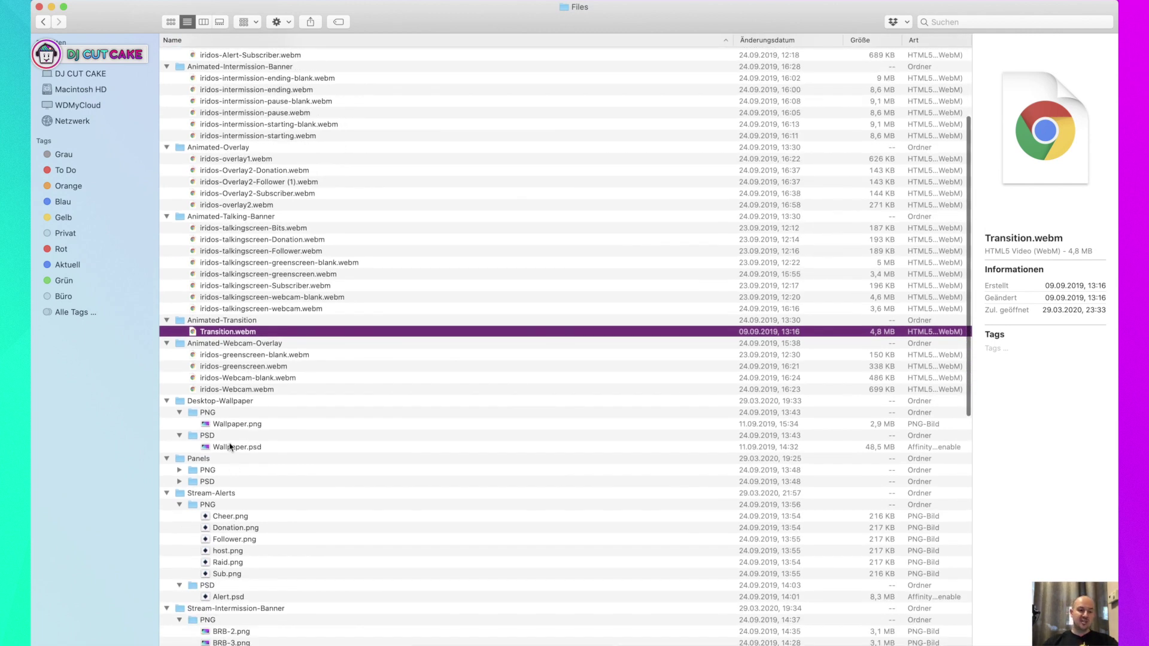
click(230, 449)
click(208, 471)
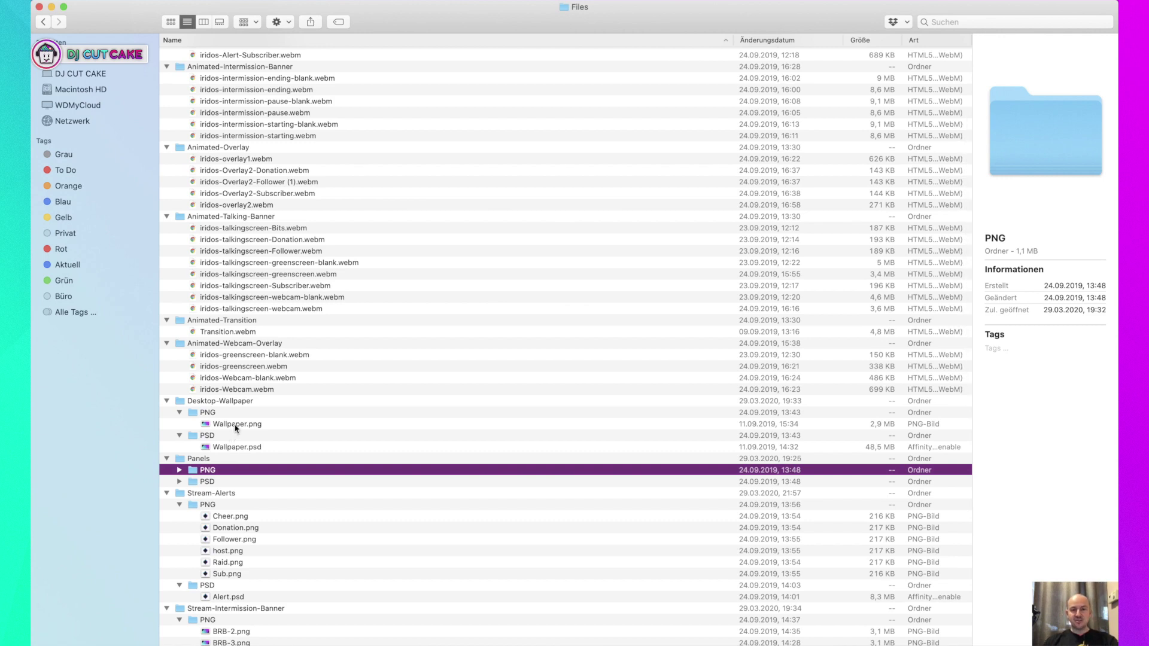
click(179, 470)
double_click(243, 485)
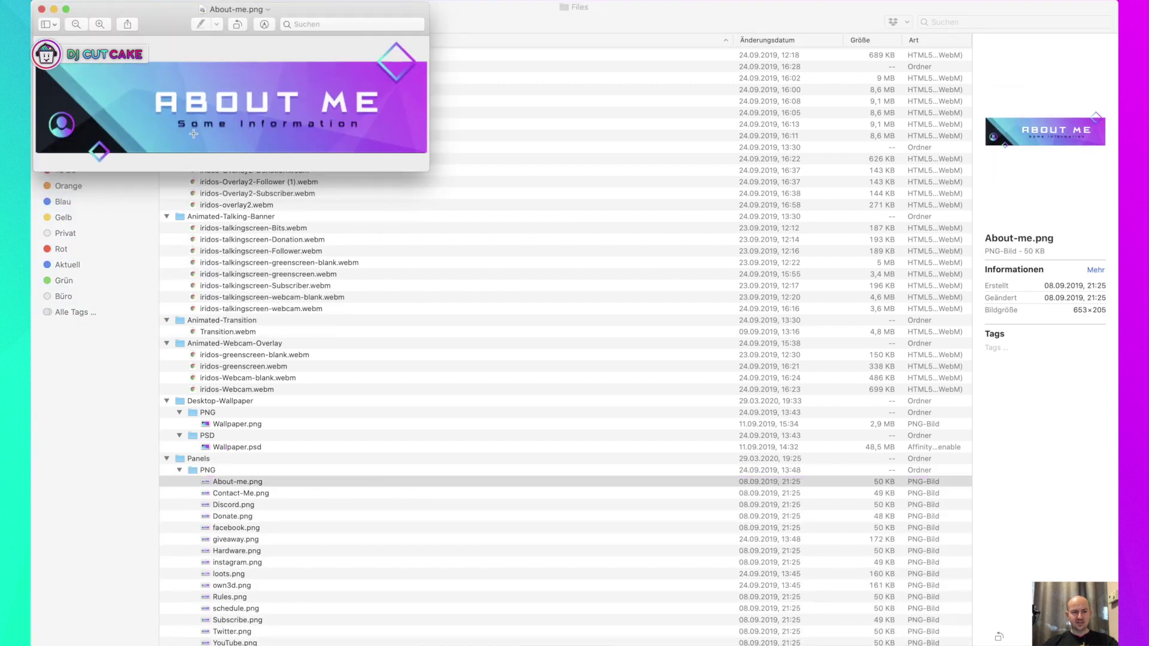
click(42, 10)
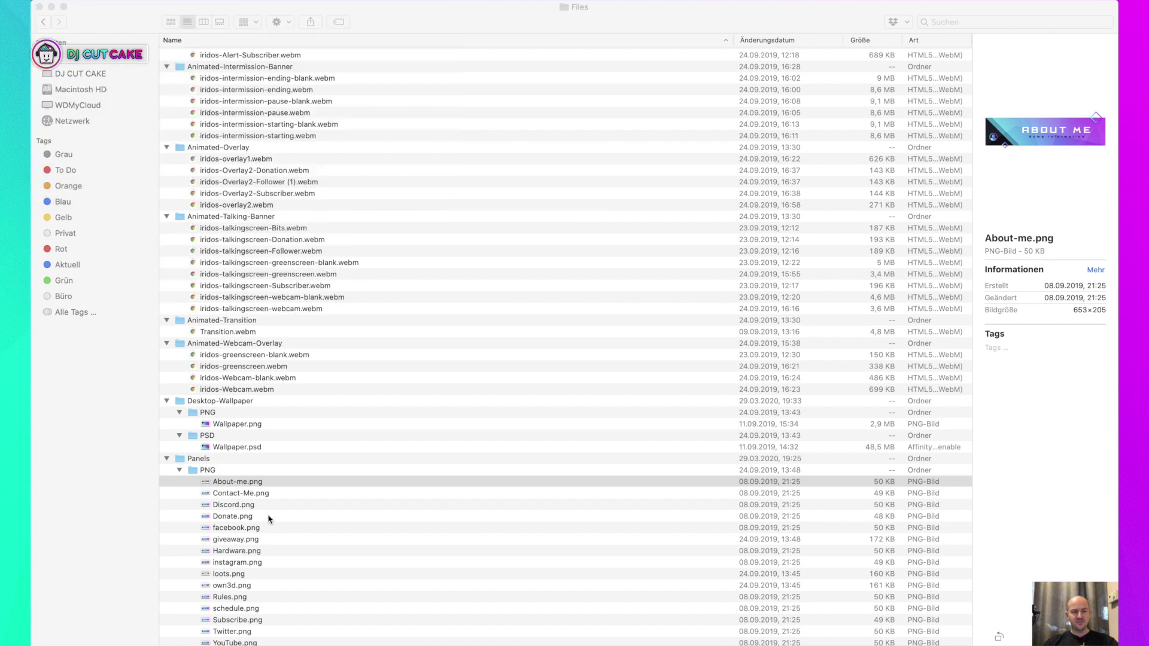
Expand the PSD folder under Panels and preview the Panels.psd template.
scroll(282, 525, down, 2)
scroll(282, 525, down, 5)
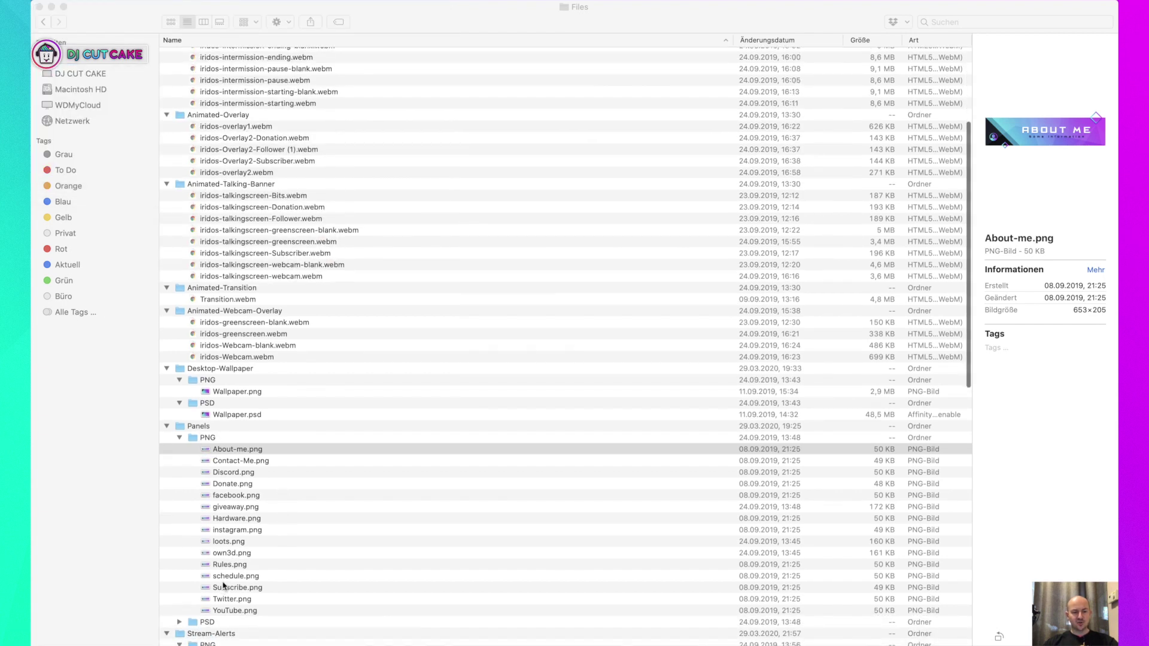
click(179, 575)
scroll(235, 580, down, 5)
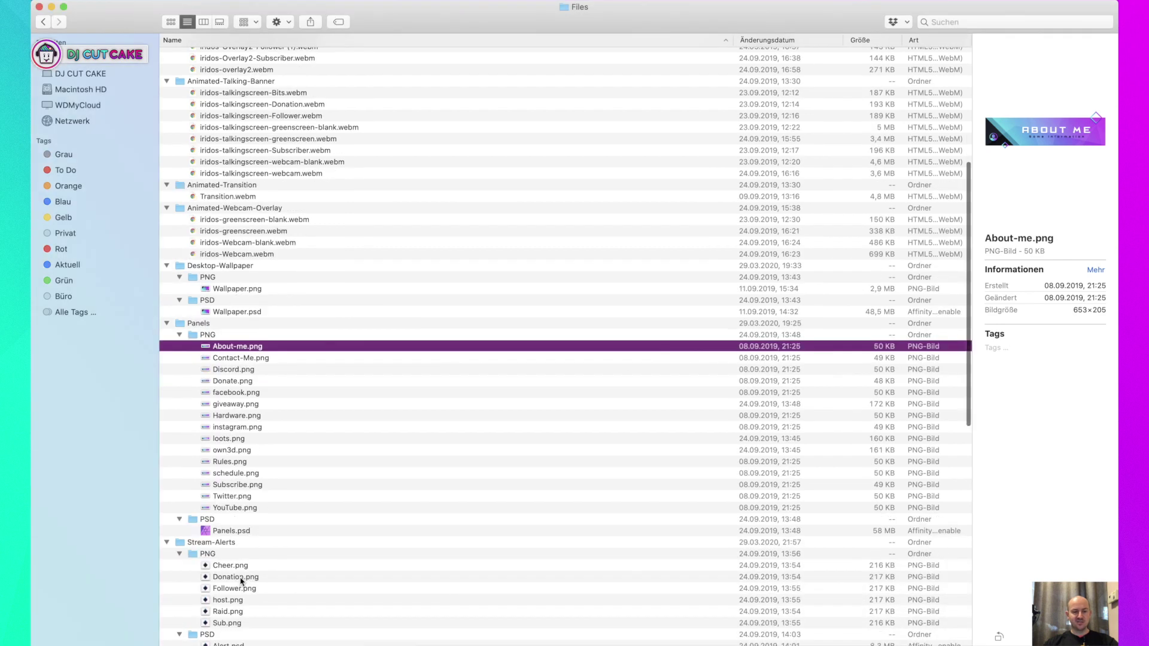
click(240, 531)
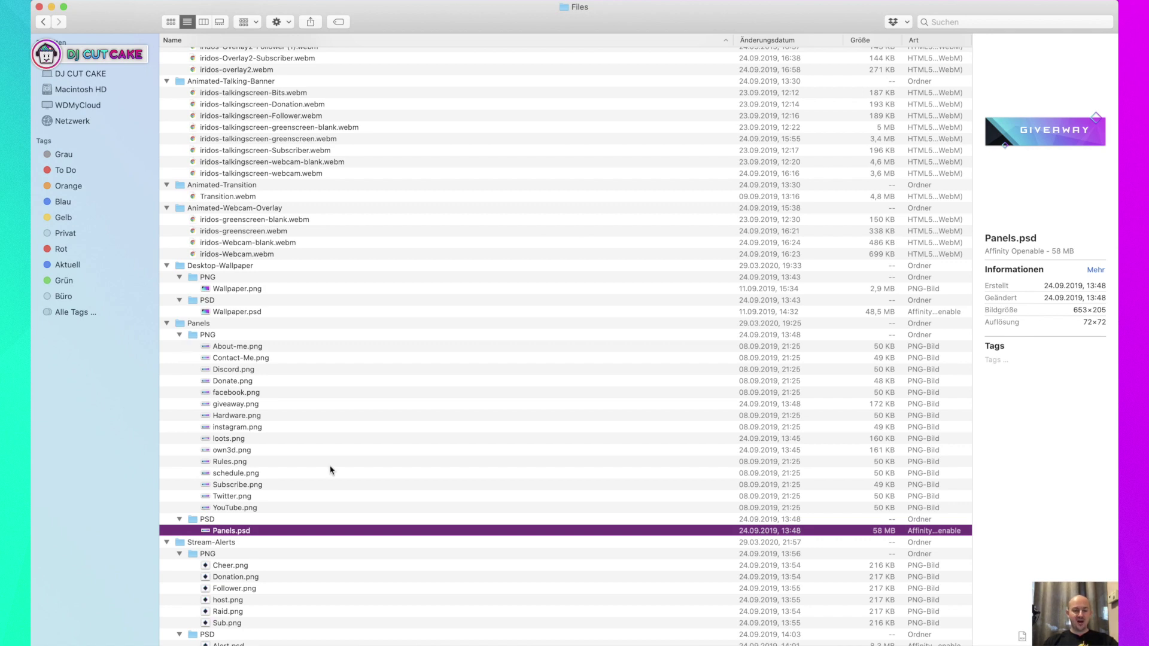
View Twitch Offline Banner.png from the Enter The Scratch Game Grafik folder, close it, and return to the Twitch folder.
scroll(333, 472, down, 15)
scroll(336, 474, down, 4)
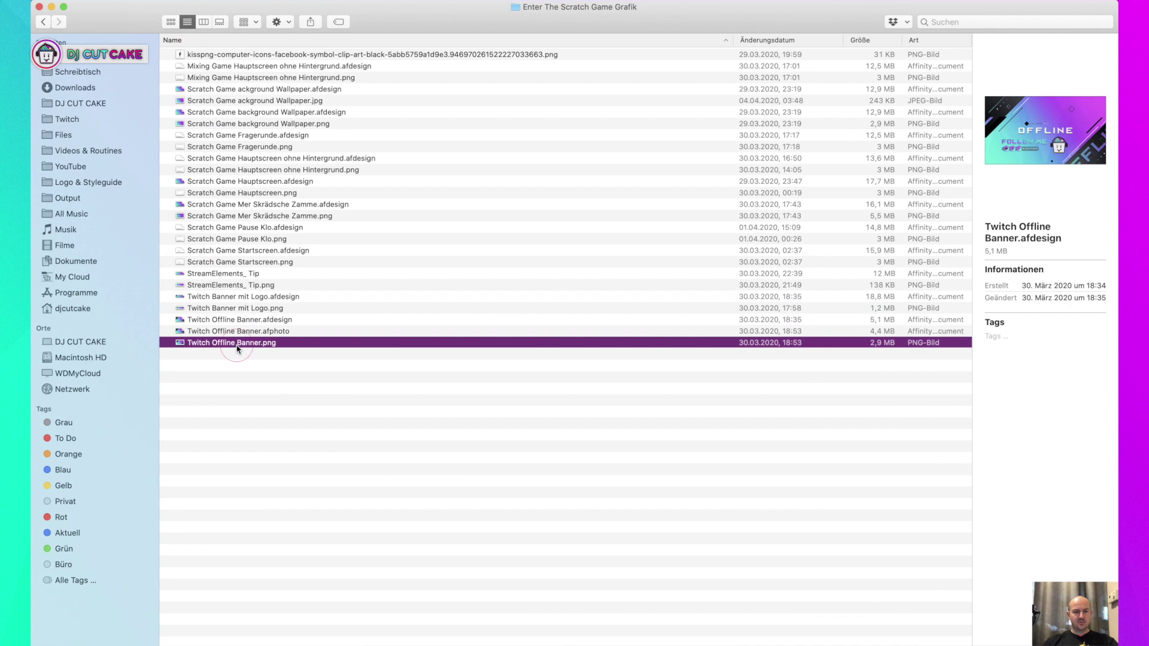
drag(263, 343, 291, 342)
double_click(292, 342)
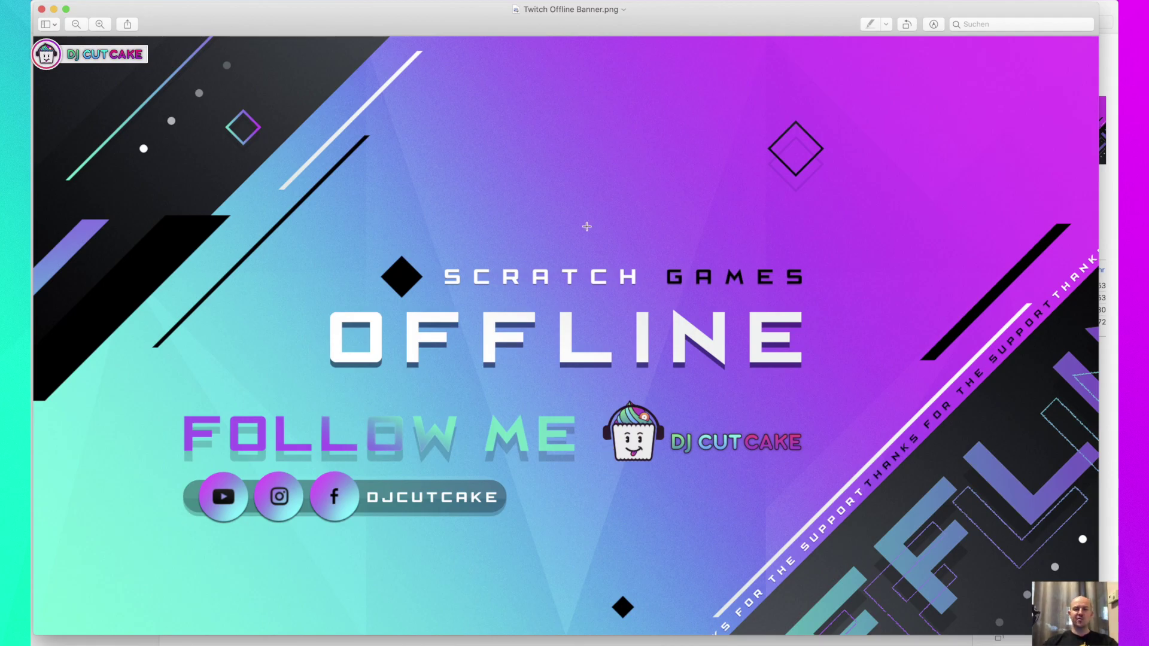
click(42, 9)
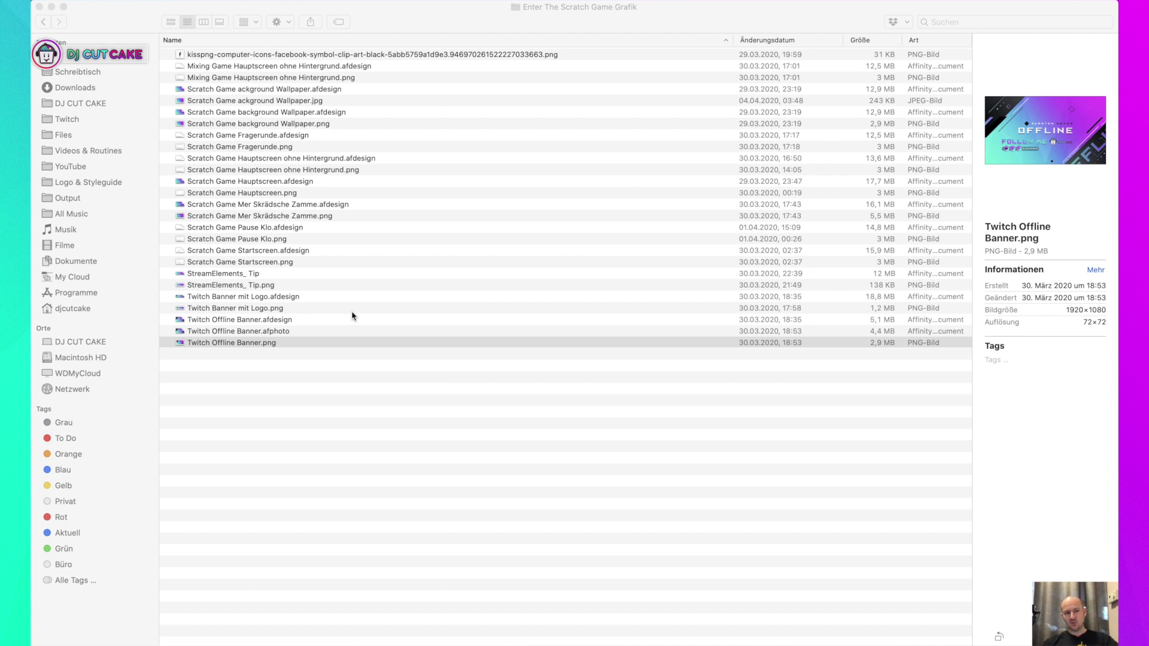
click(42, 24)
click(42, 24)
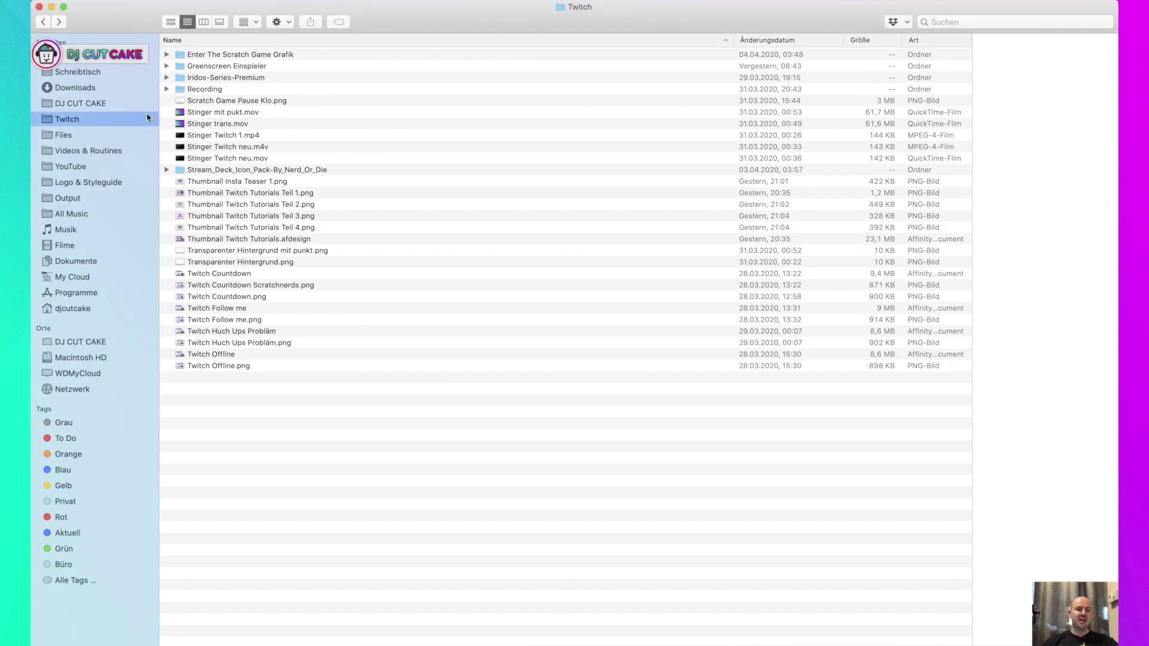